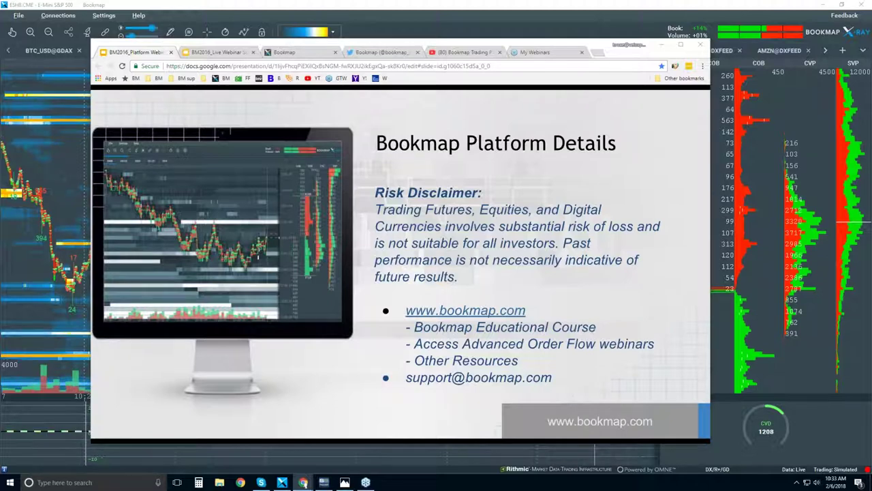
Step: Go to the Bookmap website's About section and scroll down to the Connectivity platform logos (Rithmic, CQG, NinjaTrader, Nasdaq)
left_click(286, 53)
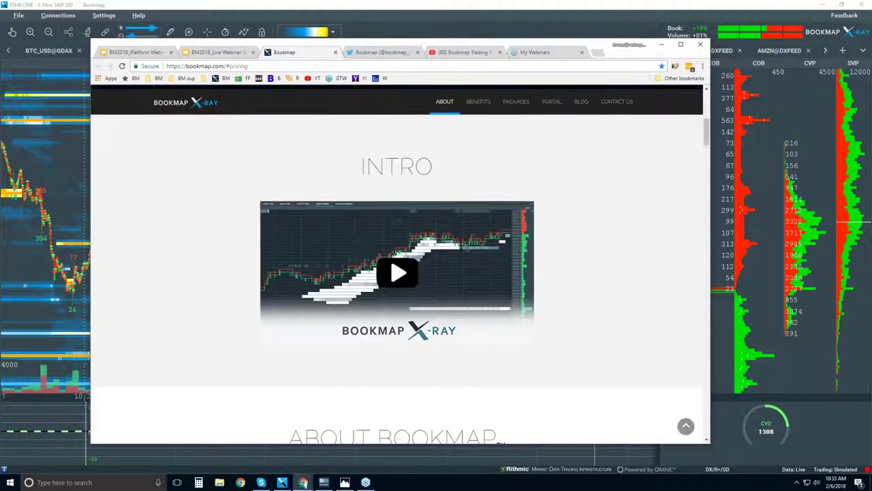
left_click(446, 103)
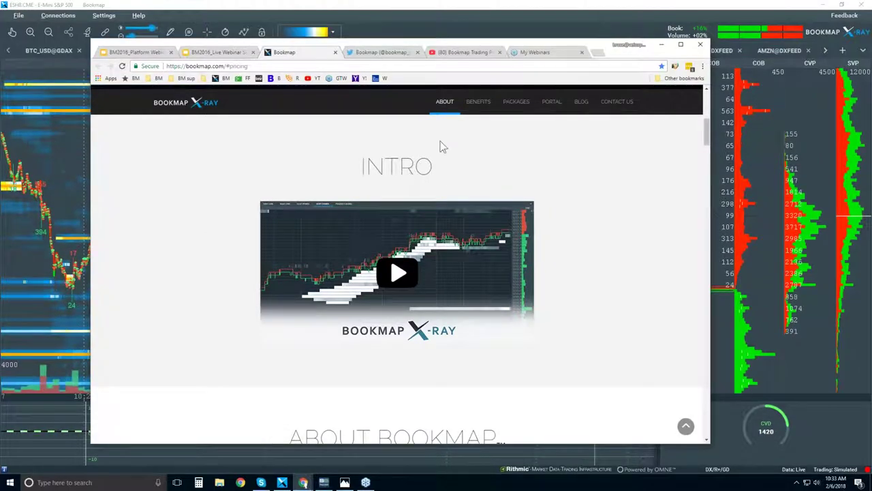
scroll(438, 146, "down", 10)
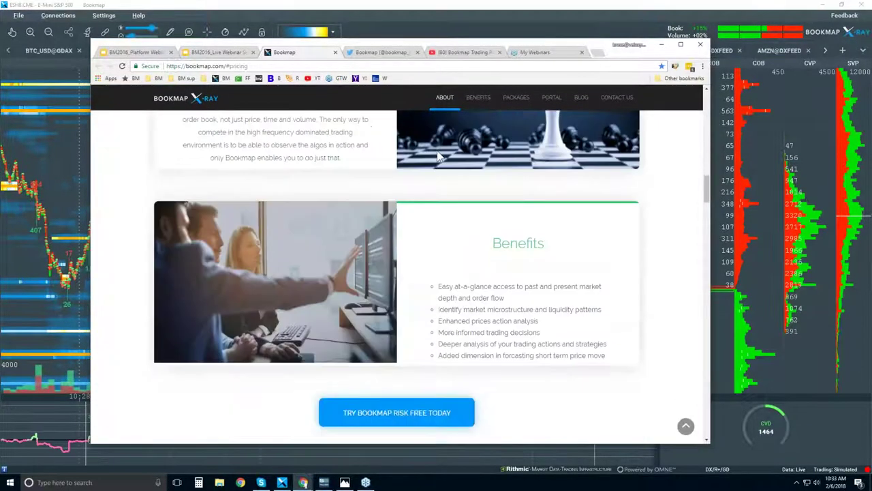
scroll(398, 272, "down", 10)
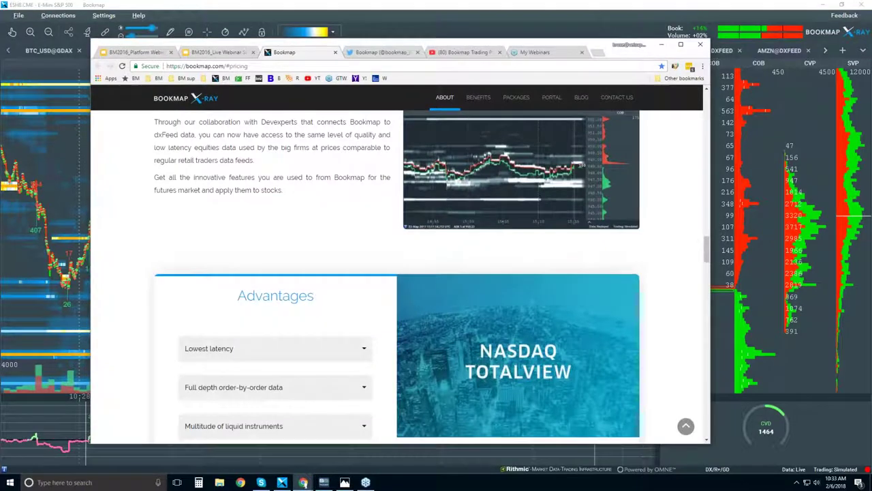
scroll(514, 286, "up", 3)
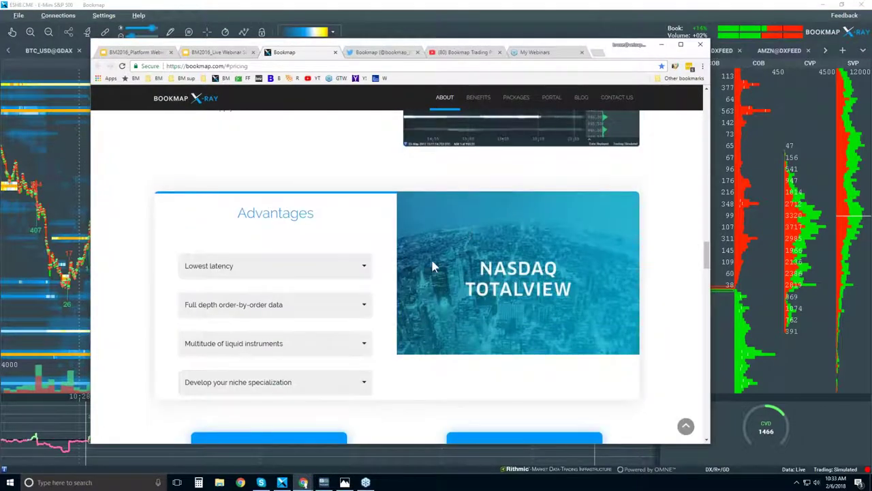
scroll(303, 196, "down", 2)
scroll(304, 197, "down", 7)
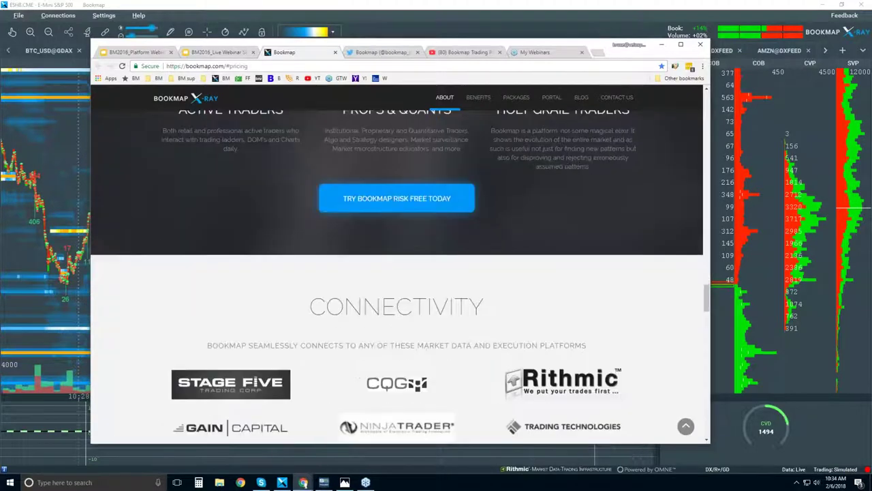
scroll(399, 272, "down", 2)
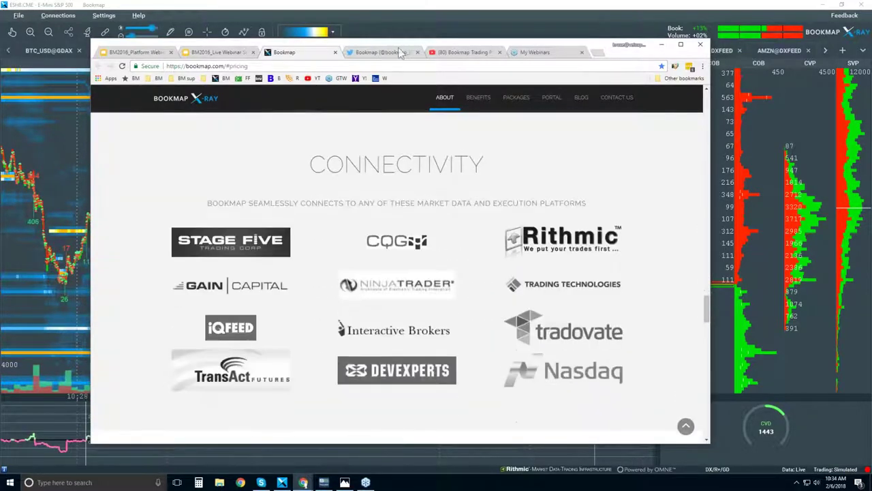
Step: Drag Chrome's top edge upward so all twelve Connectivity platforms fit on screen
left_click_drag(399, 39, 398, 15)
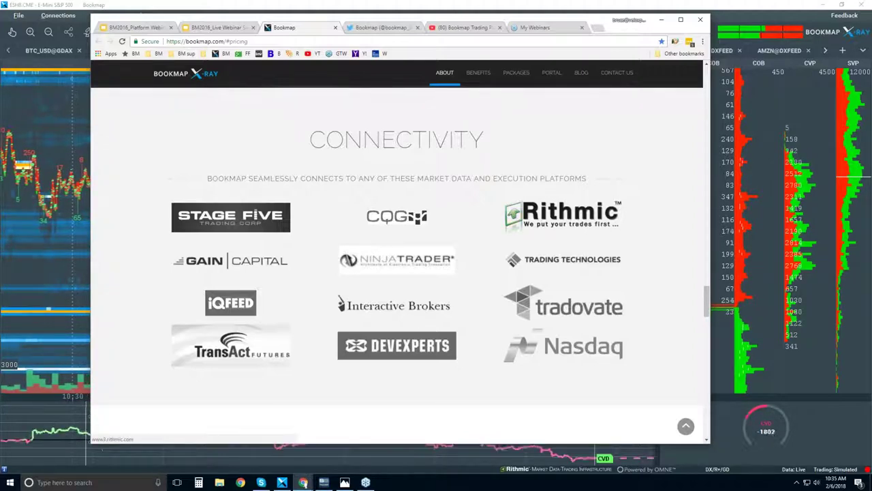
Step: Scroll to Bookmap Packages and show yearly prices: Digital+ $29, Global $39, Global+ $79 per month
scroll(396, 273, "down", 3)
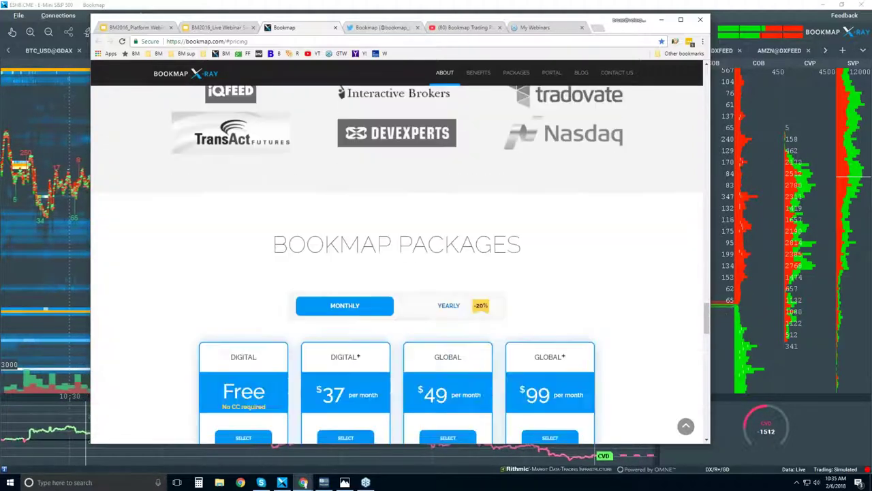
scroll(429, 194, "down", 2)
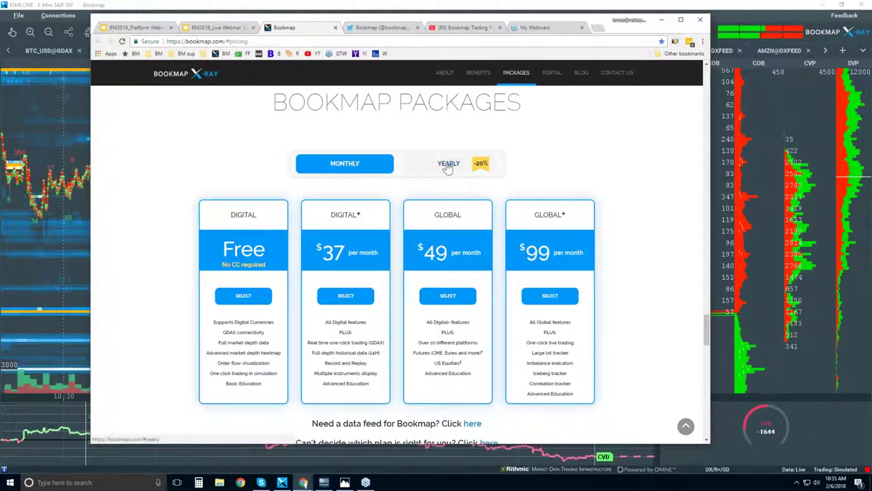
left_click(447, 167)
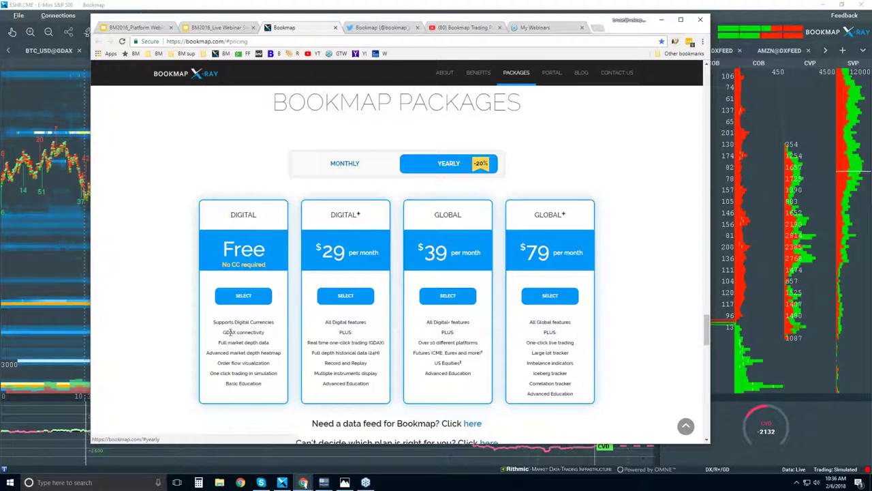
Step: Highlight GDAX and Digital+ features, switching packages to monthly prices of $37, $49 and $99
double_click(230, 332)
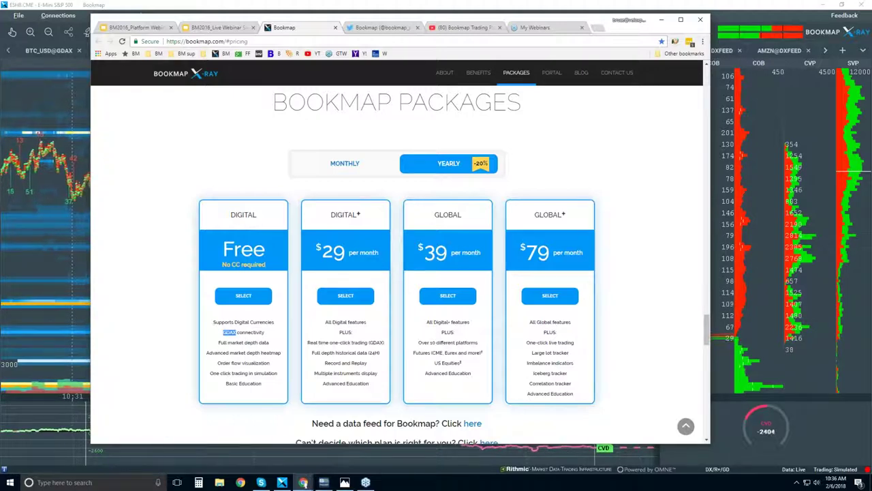
left_click(345, 164)
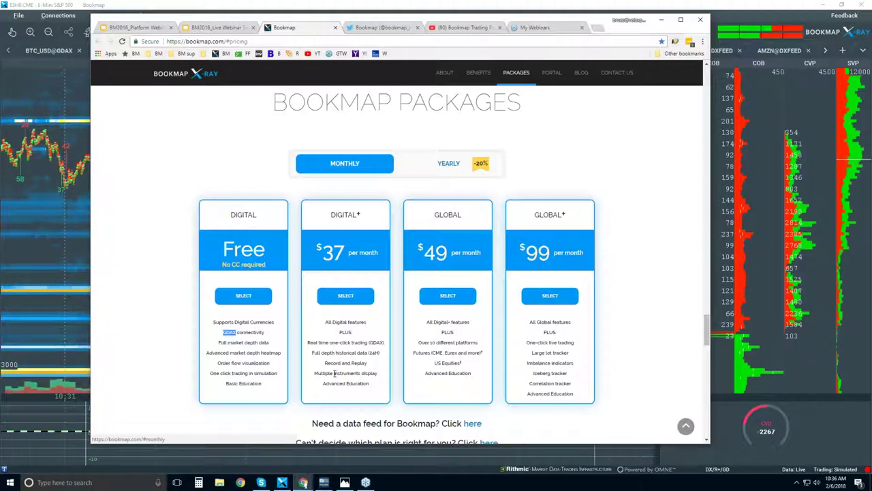
triple_click(354, 362)
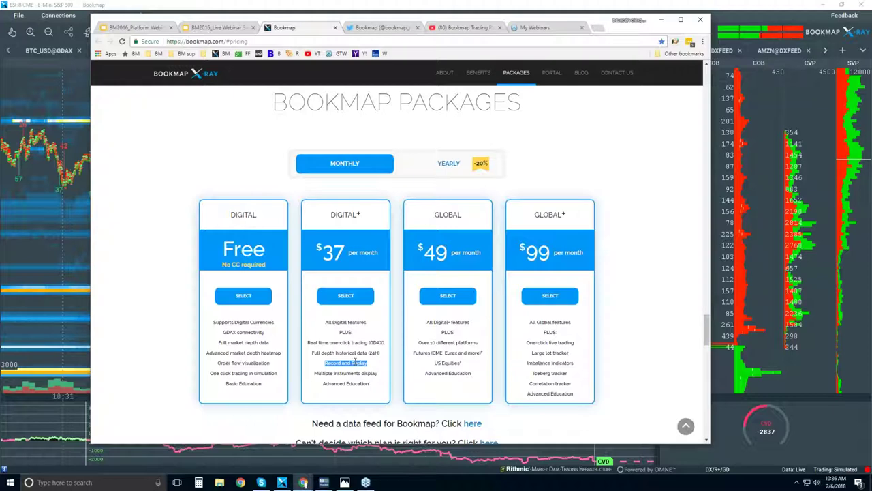
left_click_drag(308, 342, 366, 344)
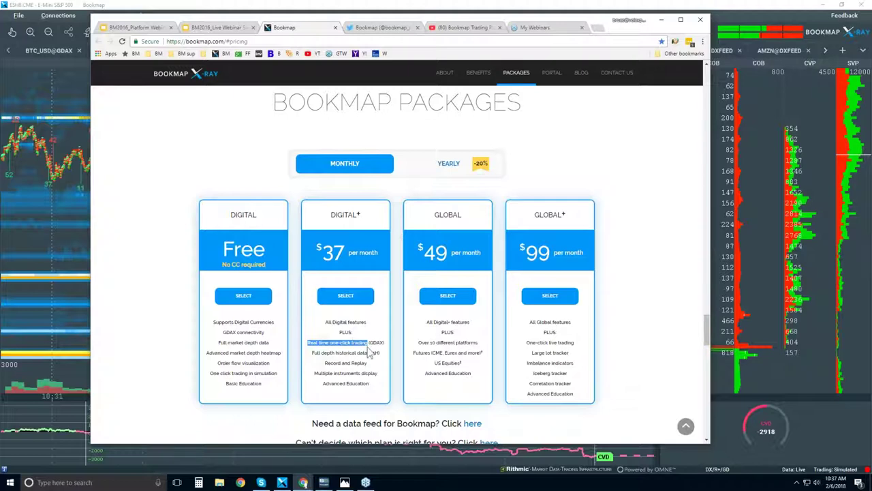
double_click(335, 385)
left_click_drag(335, 386, 359, 387)
left_click(359, 385)
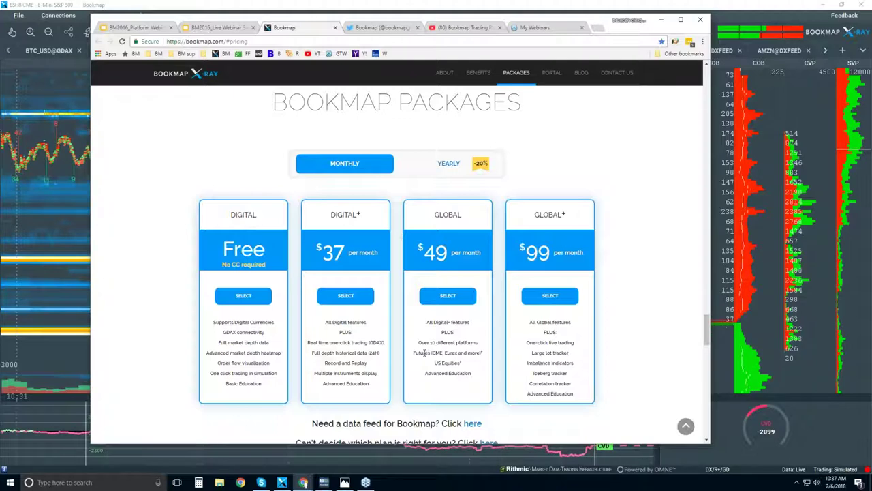
left_click_drag(413, 352, 481, 353)
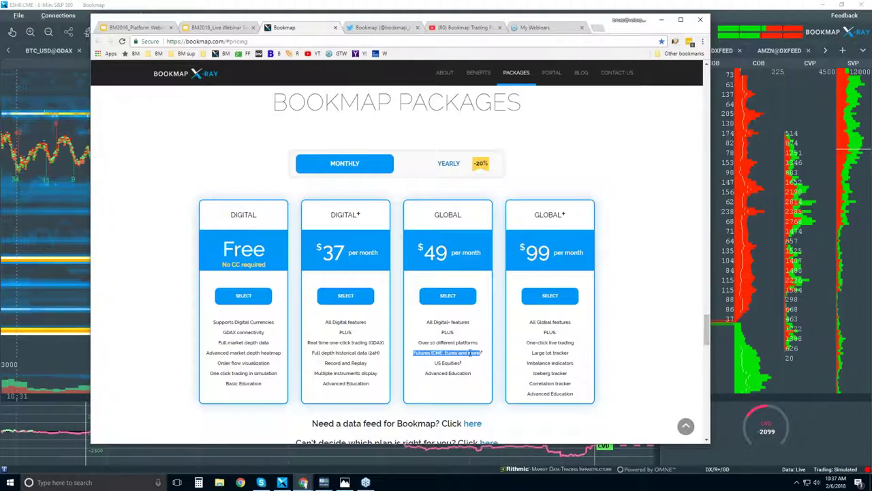
double_click(449, 363)
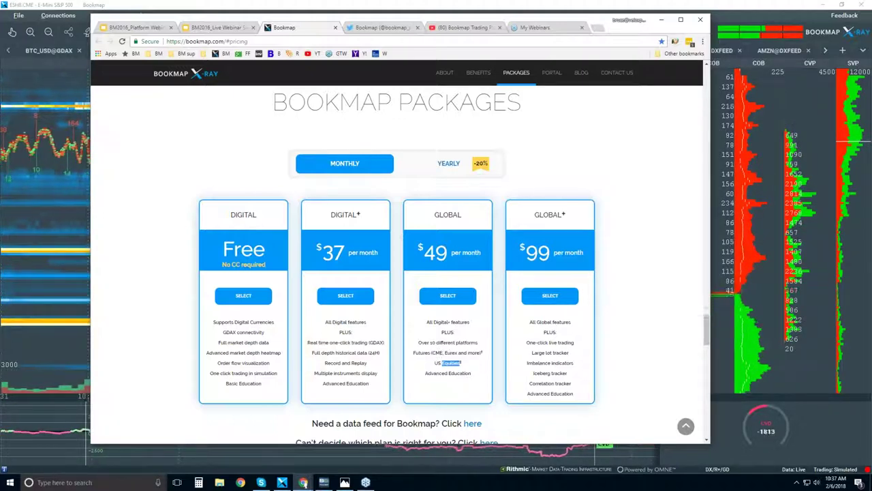
left_click_drag(419, 342, 477, 342)
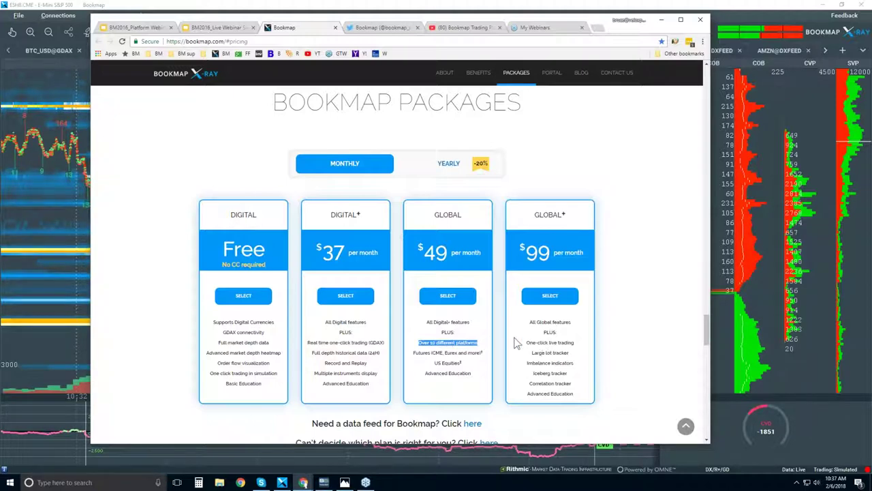
left_click_drag(527, 342, 571, 384)
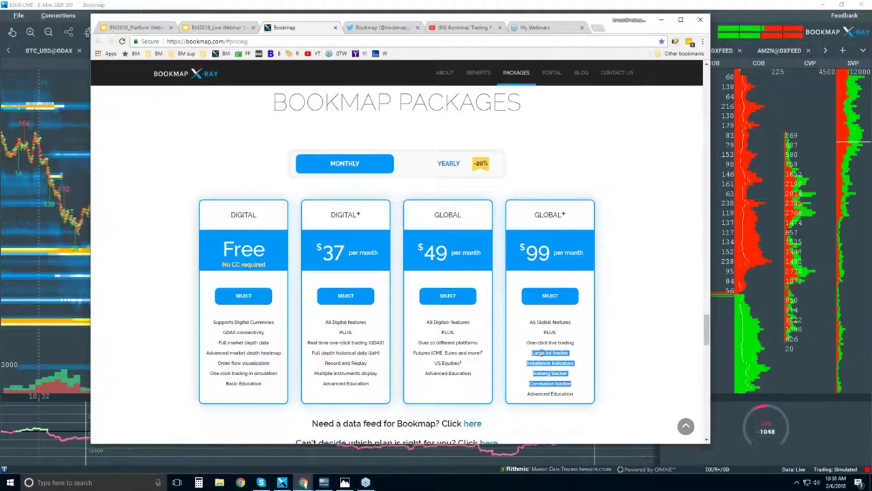
left_click_drag(531, 352, 545, 352)
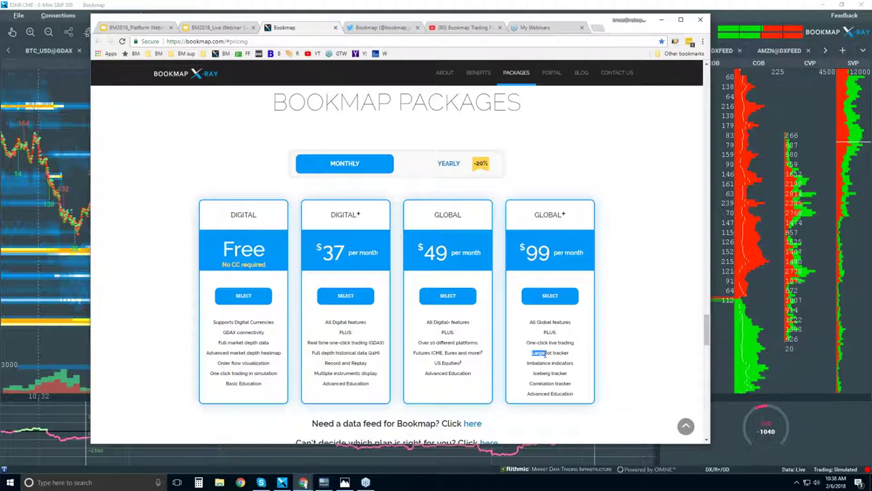
left_click_drag(546, 353, 568, 353)
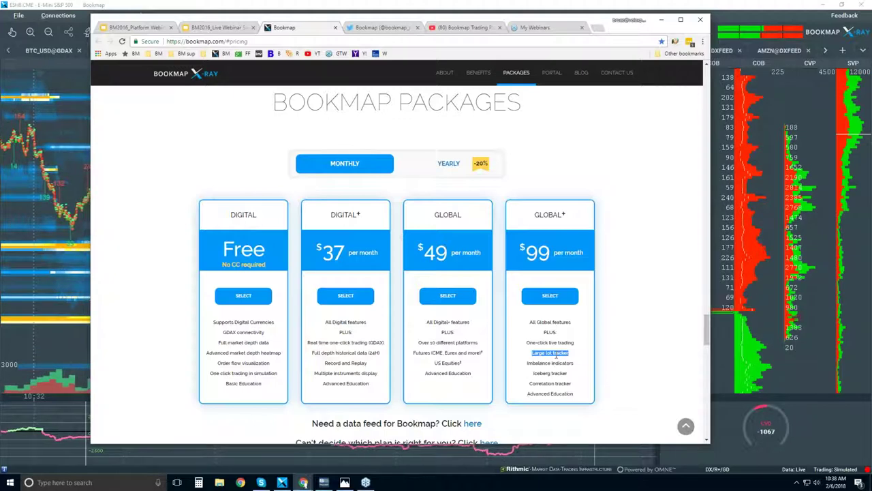
left_click_drag(532, 373, 568, 373)
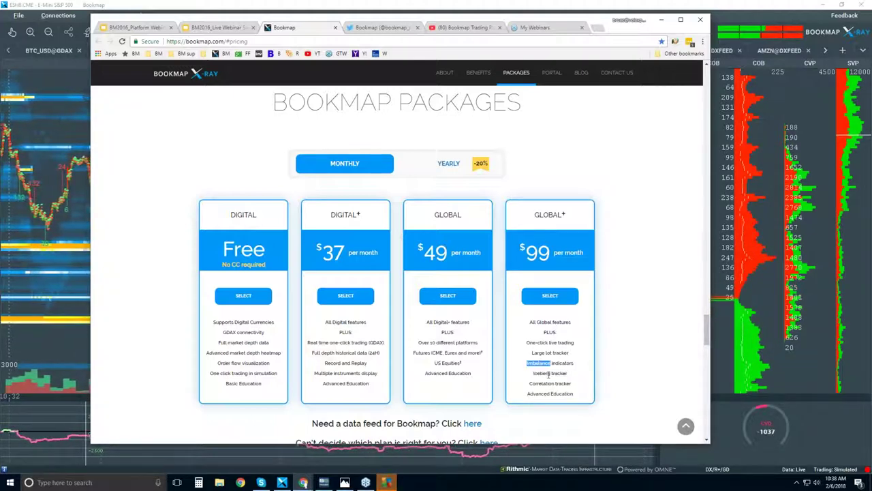
left_click(551, 385)
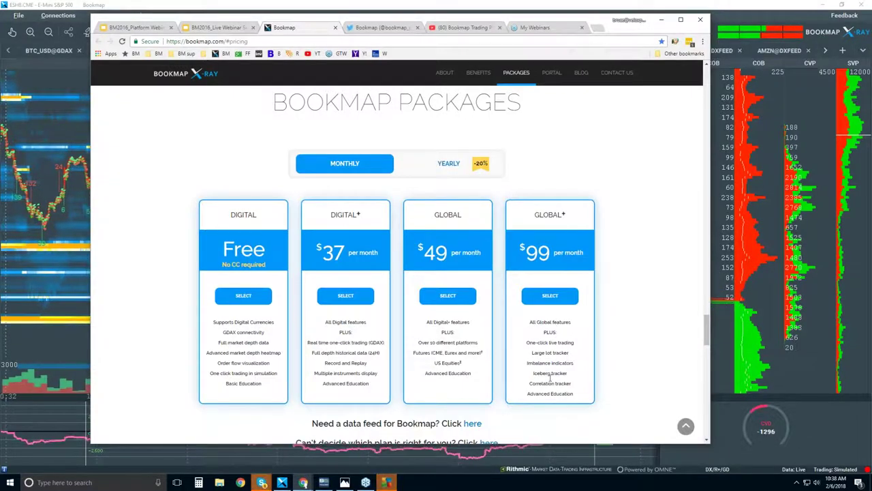
left_click(385, 29)
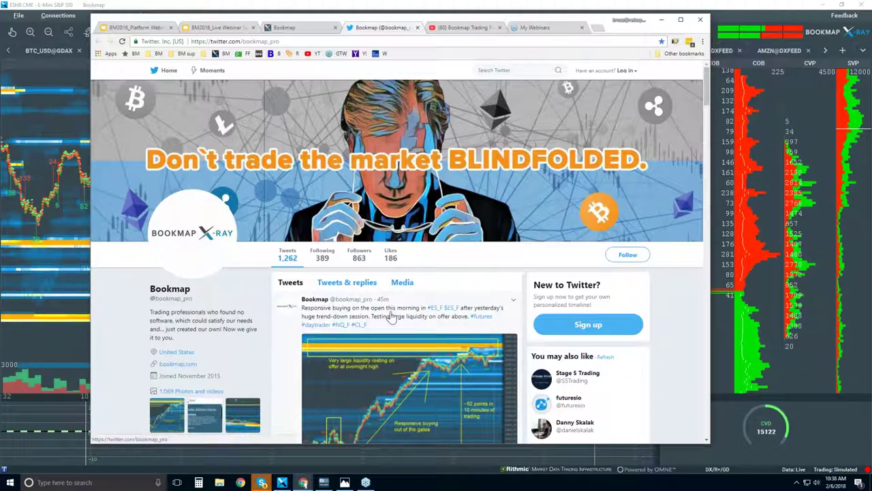
scroll(473, 306, "down", 2)
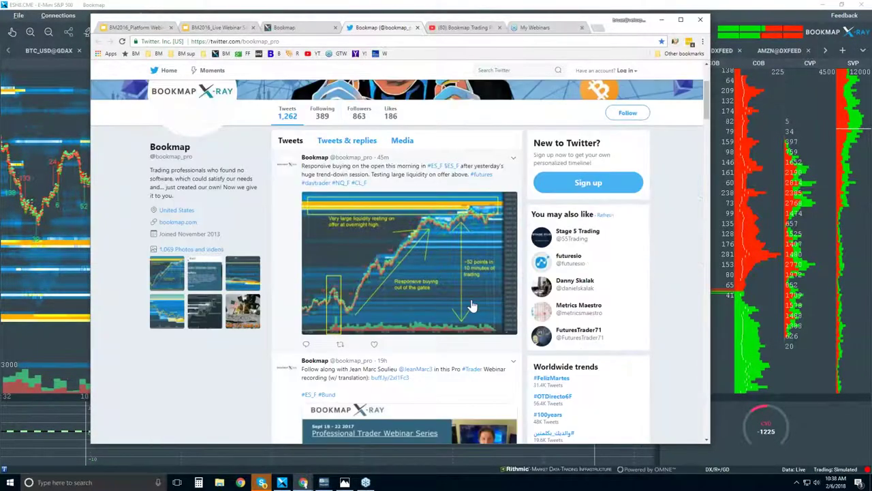
scroll(436, 281, "down", 1)
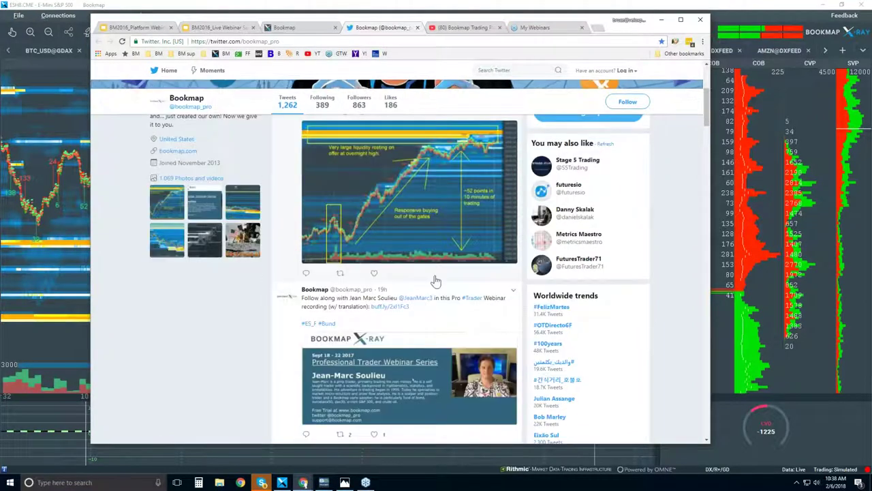
scroll(428, 246, "down", 2)
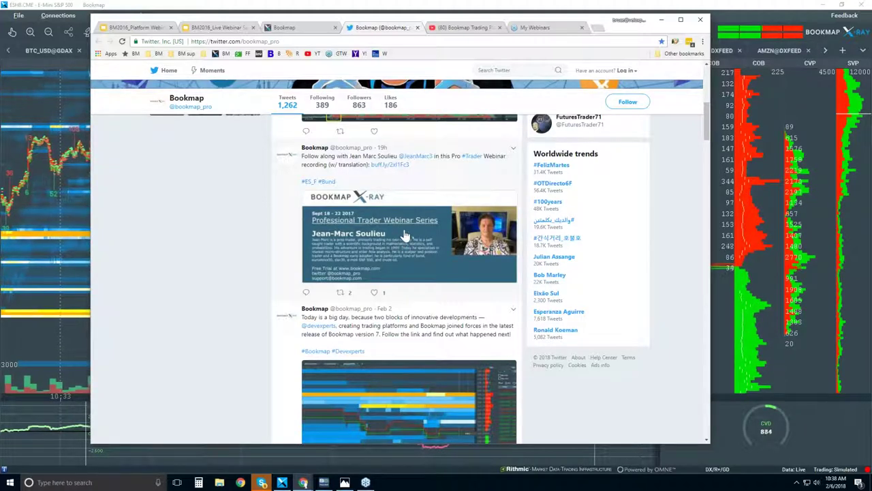
scroll(405, 235, "up", 1)
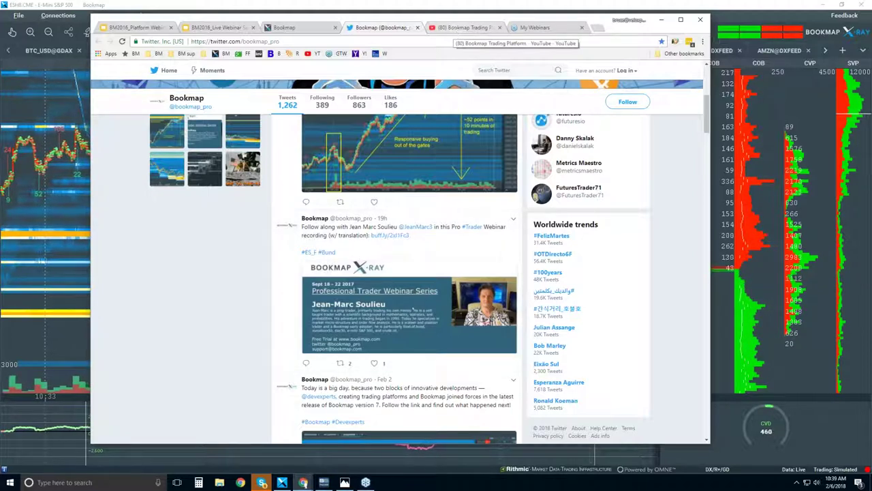
Step: Switch to the Bookmap Trading Platform YouTube channel and scroll to the Pro Trader and Selected Webinars rows
left_click(460, 28)
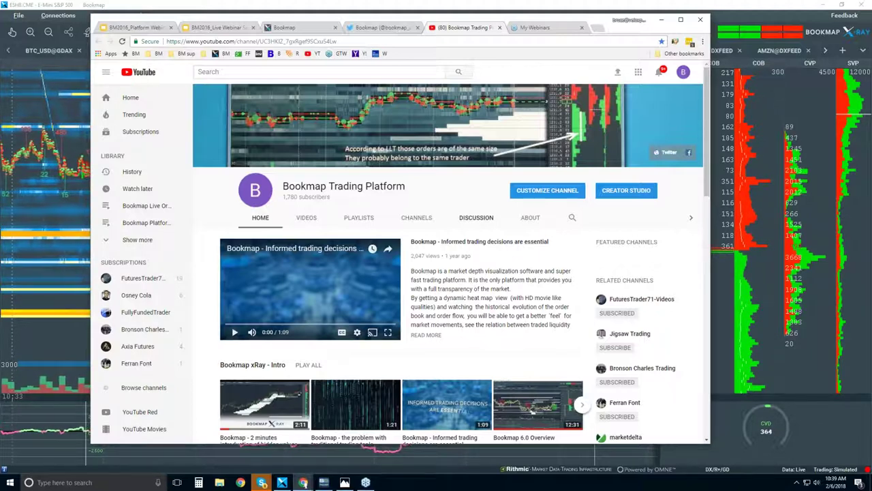
scroll(473, 218, "down", 3)
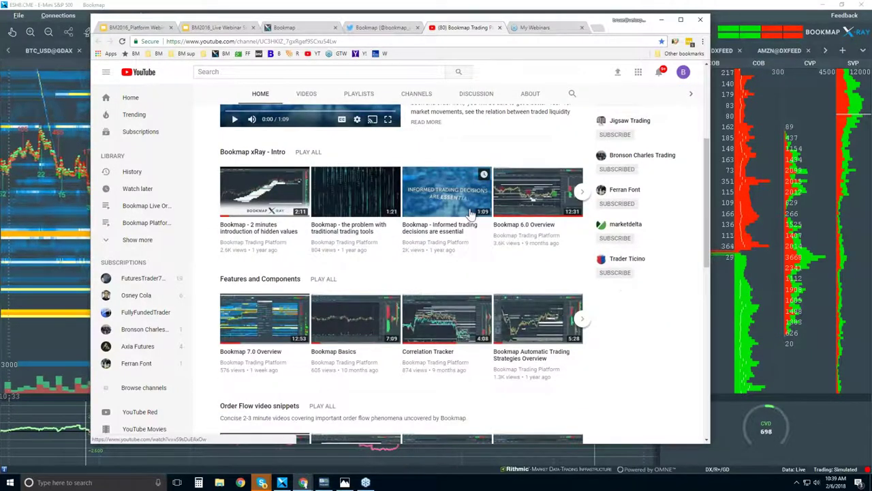
scroll(470, 214, "down", 2)
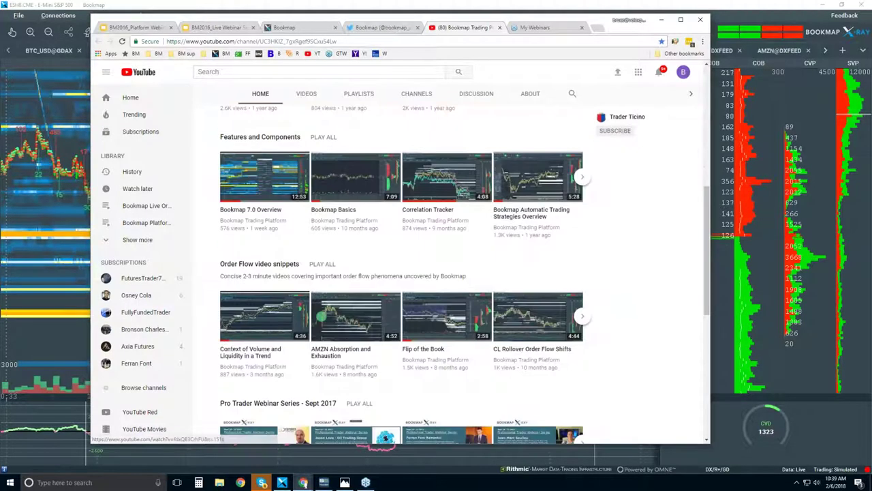
scroll(402, 273, "down", 1)
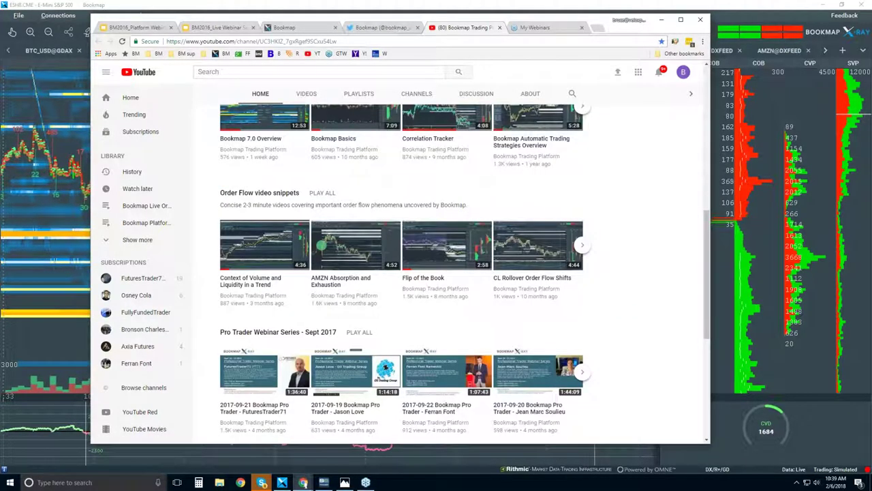
scroll(401, 273, "down", 2)
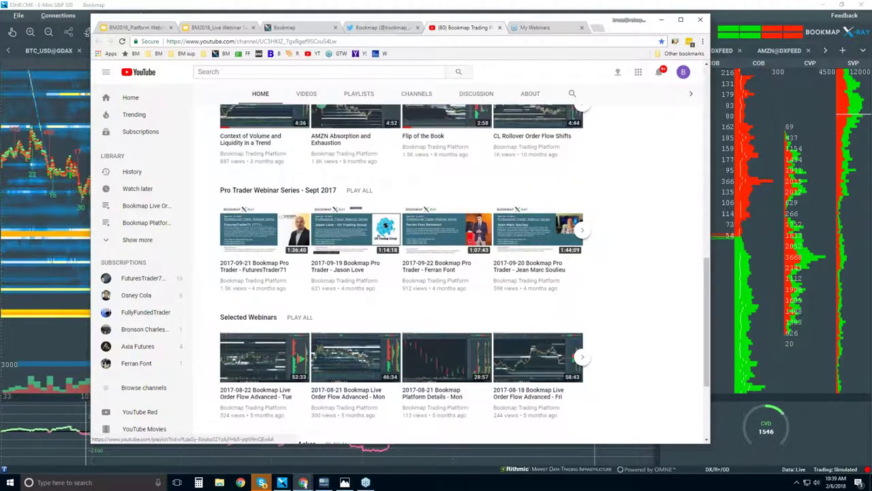
Step: Open the 'Pro Trader Webinar Series - Sept 2017' playlist showing its five webinar videos
left_click(284, 195)
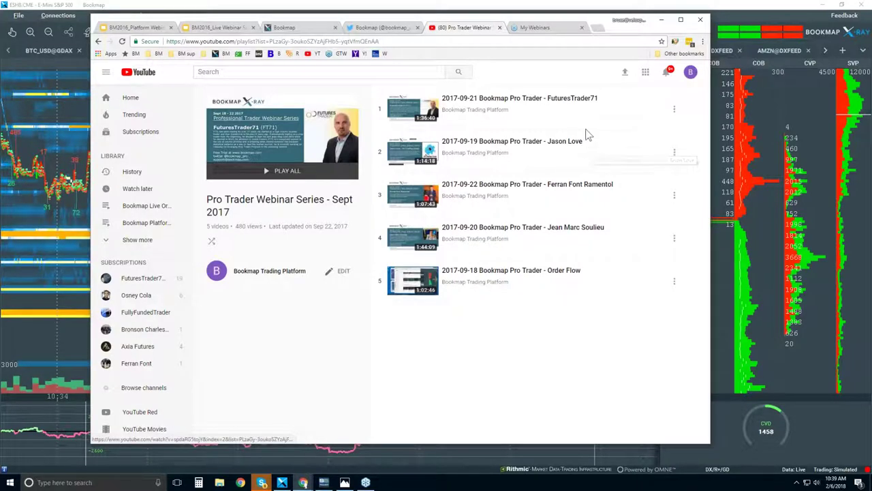
Step: Go back to the Bookmap channel, pause the trailer at 0:03, and scroll to the Features and Order Flow shelves
left_click(98, 42)
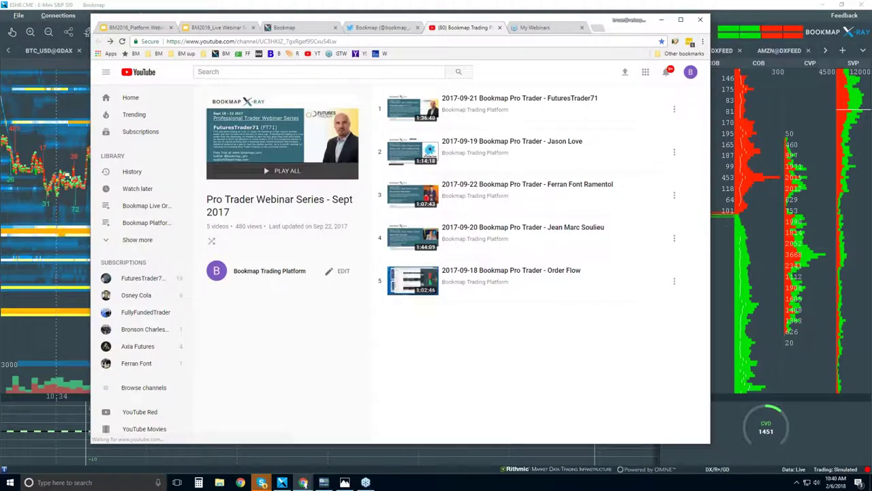
scroll(462, 133, "up", 2)
scroll(462, 133, "up", 6)
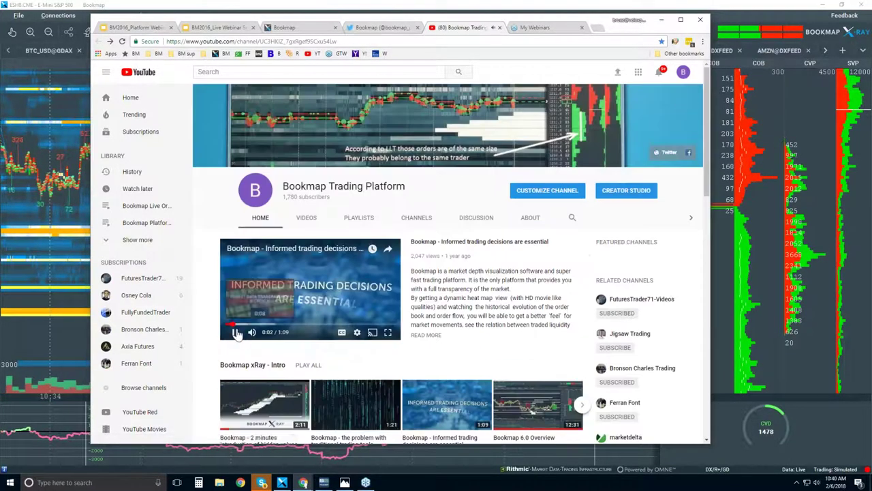
left_click(234, 332)
scroll(294, 282, "down", 1)
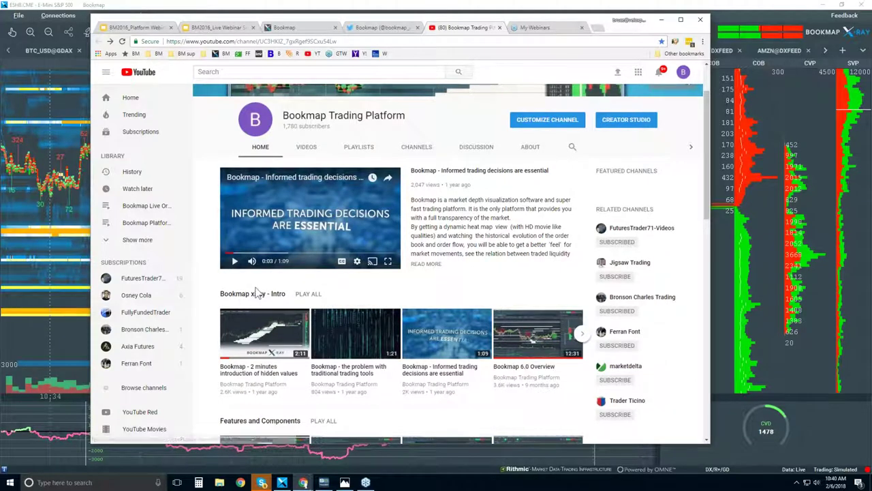
scroll(534, 126, "down", 3)
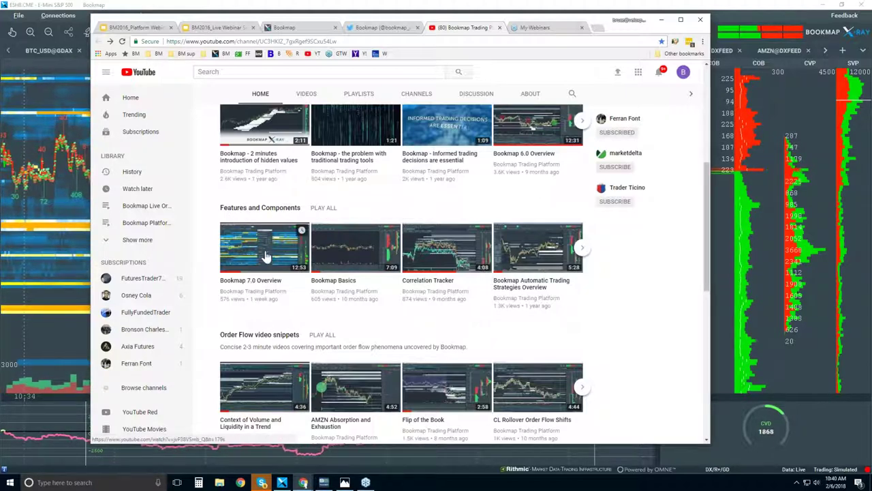
scroll(266, 254, "down", 1)
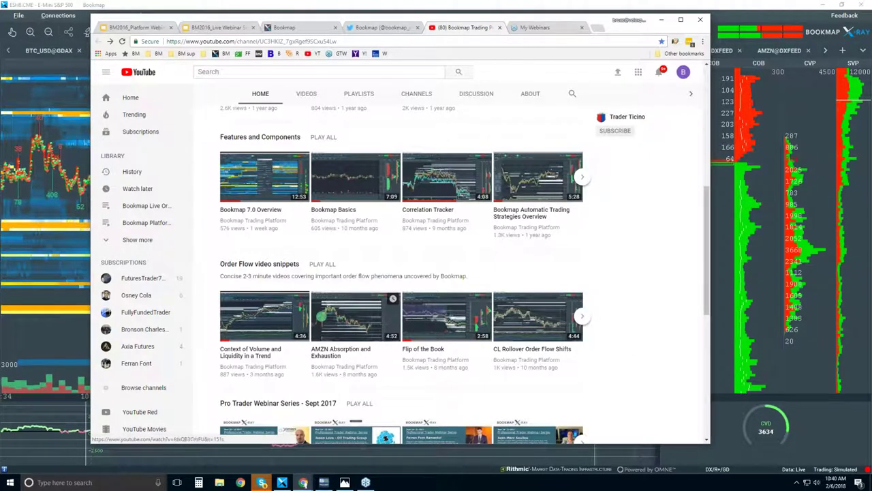
Step: Bring the live ESH8.CME E-mini S&P 500 Bookmap heatmap window to the front
left_click(521, 8)
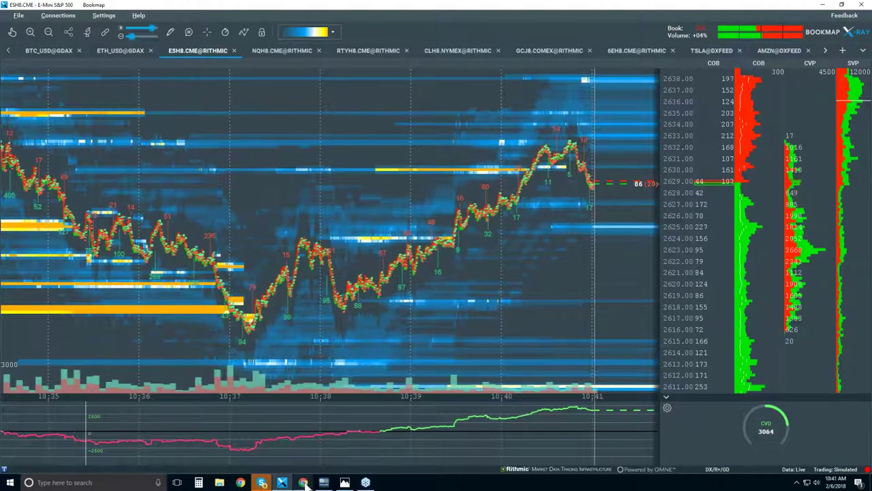
Step: Bring the YouTube channel back and open the Features and Components playlist
mouse_move(305, 484)
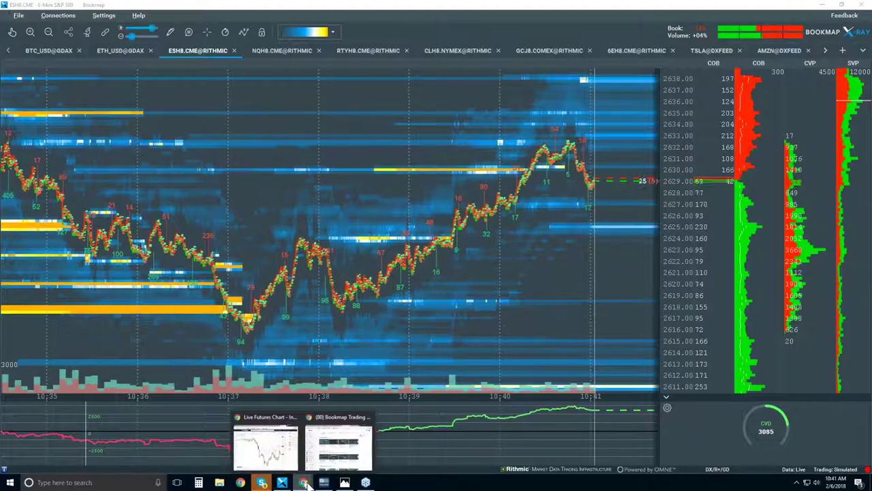
left_click(338, 446)
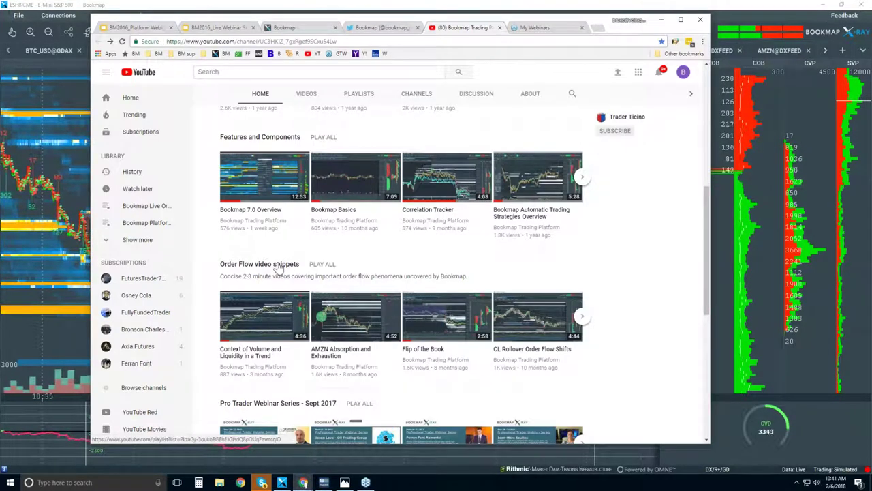
left_click(260, 137)
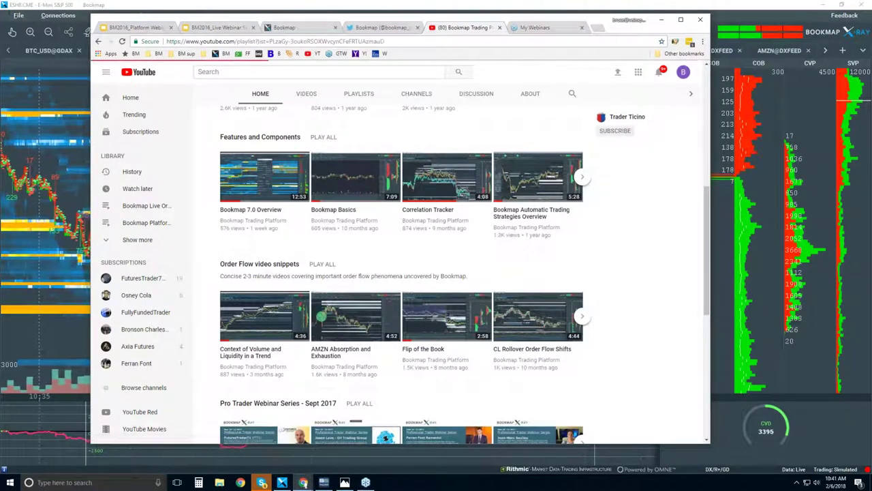
Step: Scroll to the end of the 25-video playlist, then bring the live ESH8 heatmap back in front
scroll(506, 142, "down", 2)
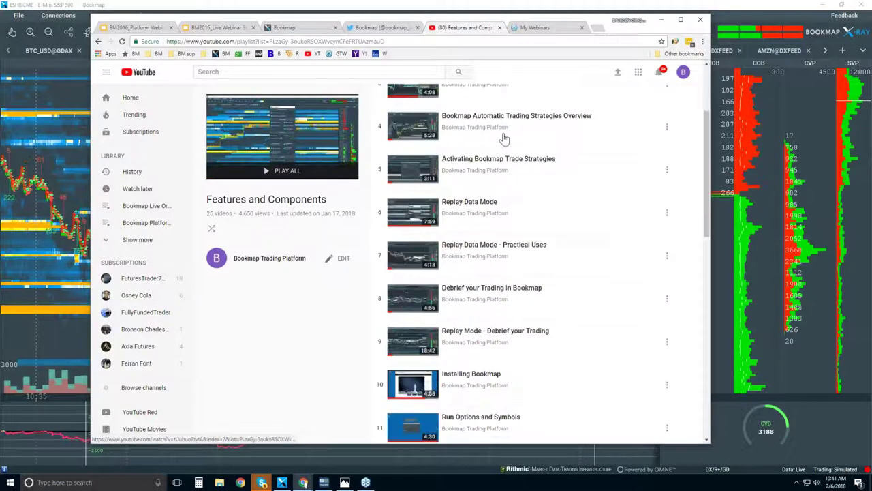
scroll(494, 141, "down", 1)
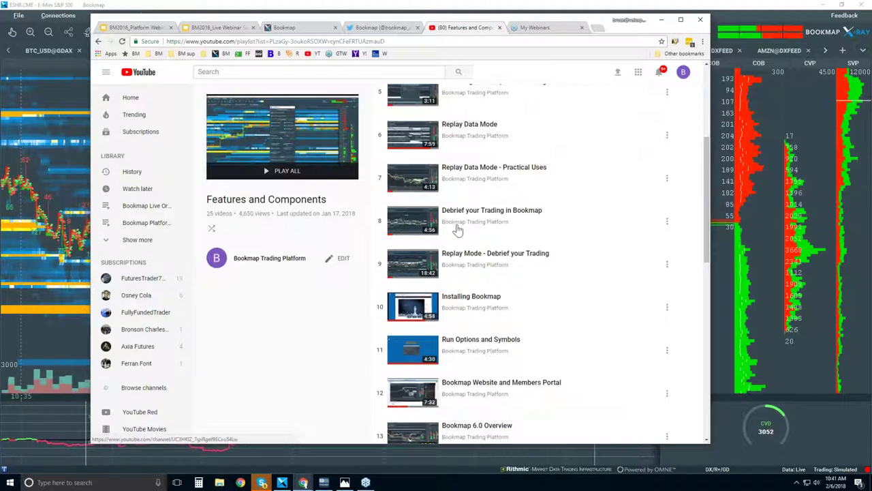
scroll(458, 230, "down", 1)
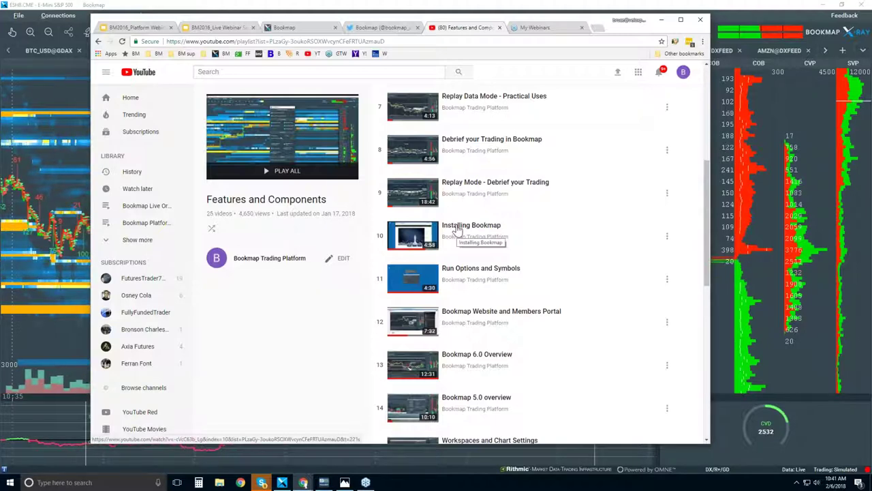
scroll(459, 230, "down", 3)
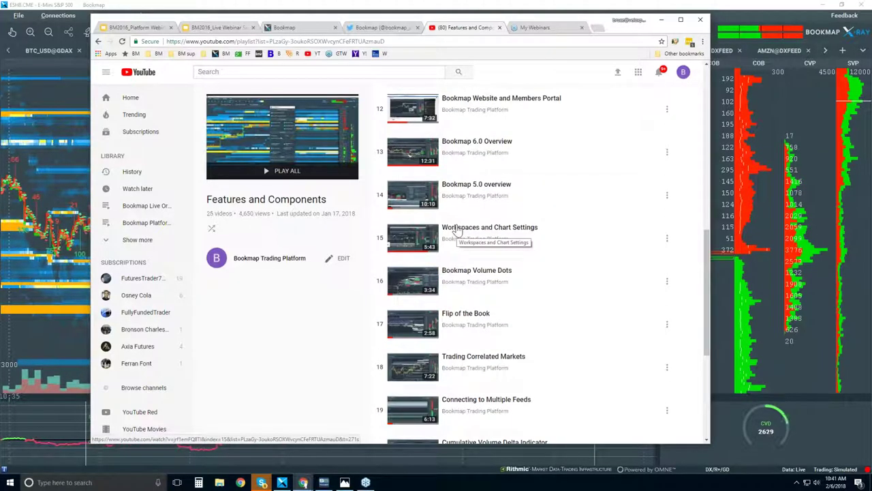
scroll(455, 230, "down", 1)
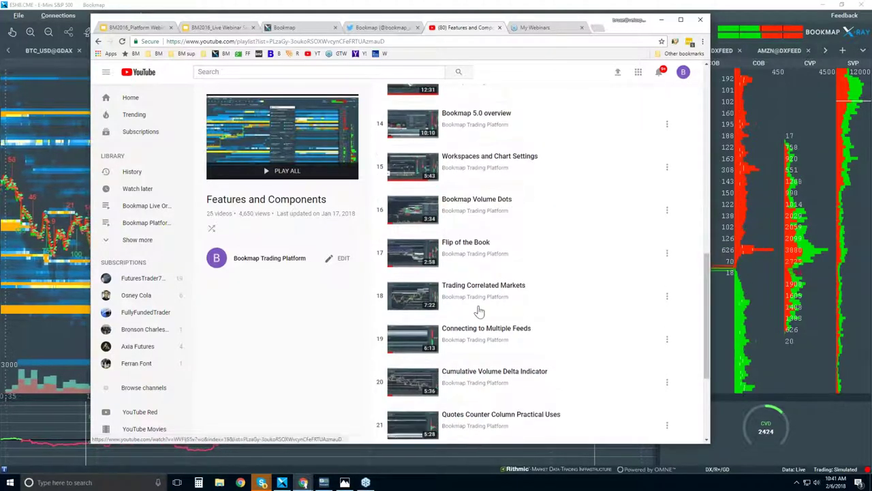
scroll(479, 311, "down", 3)
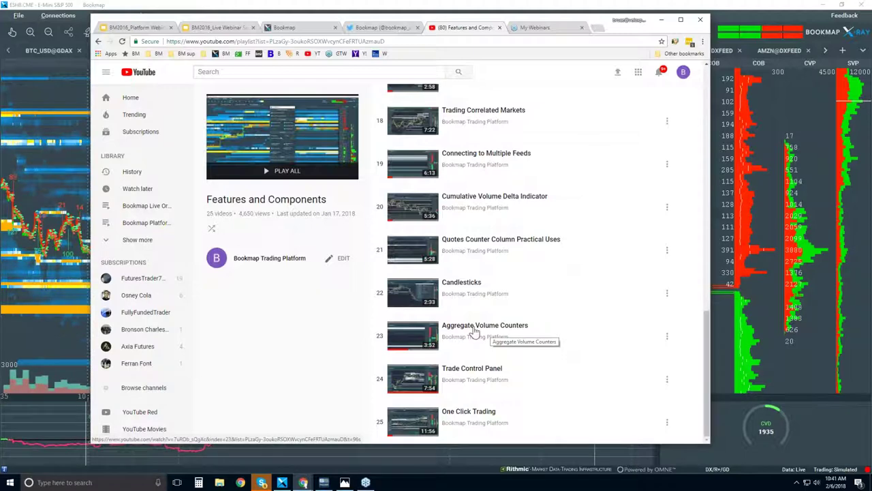
left_click(459, 13)
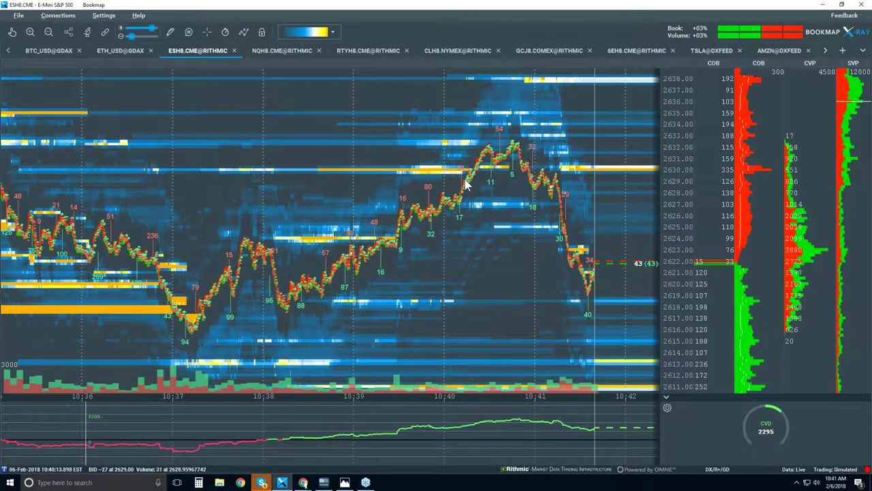
Step: Zoom the ES time axis out, then back in to about two minutes around 10:42 near 2628.25
scroll(466, 184, "down", 2)
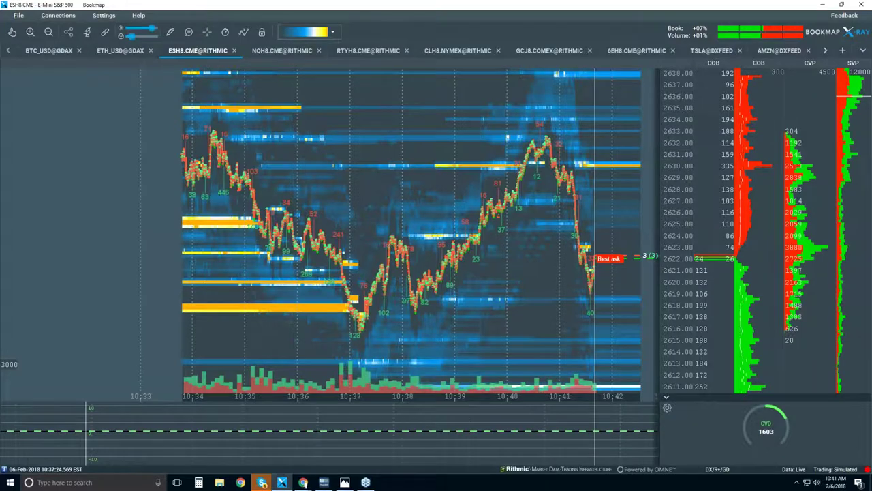
scroll(330, 232, "down", 2)
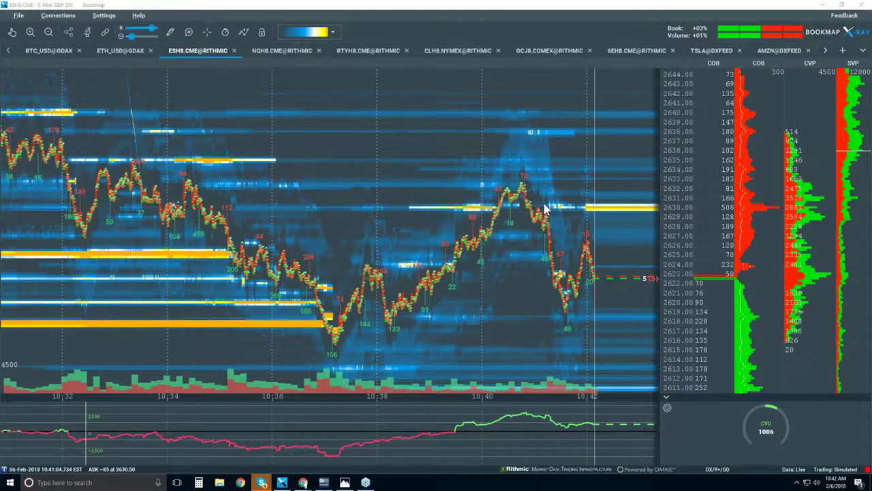
scroll(545, 210, "down", 2)
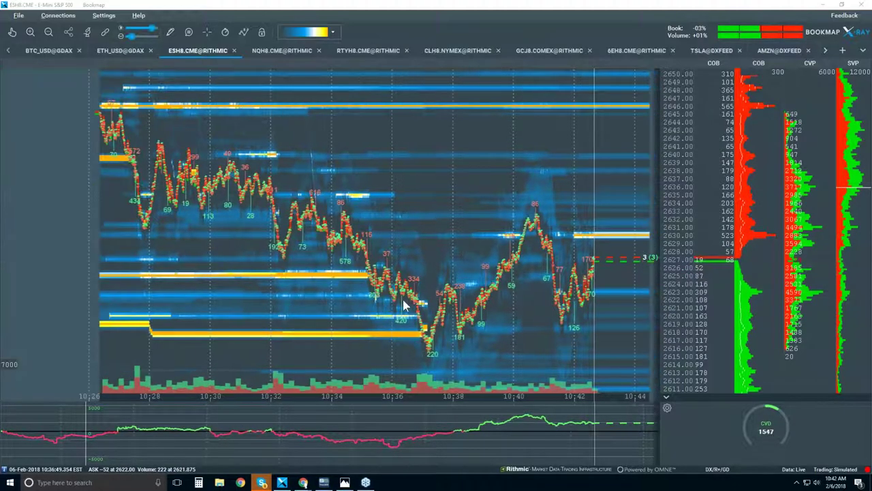
scroll(559, 249, "up", 5)
Step: Zoom the price axis to about 2614–2635 and ease the time axis out to 10:41:20–10:43
scroll(559, 253, "up", 3)
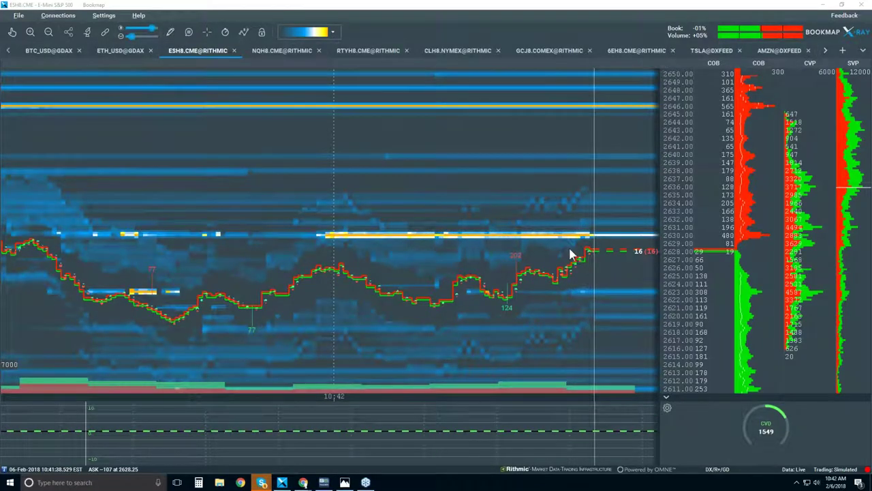
scroll(675, 253, "up", 2)
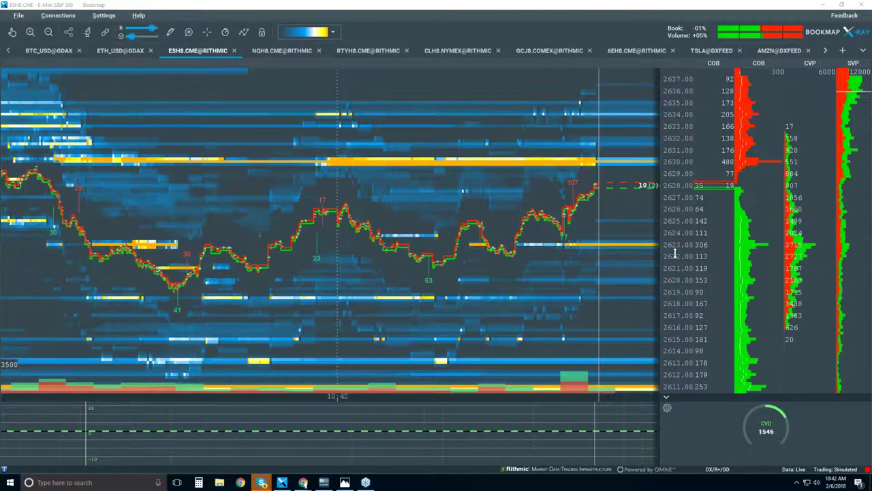
scroll(681, 195, "up", 1)
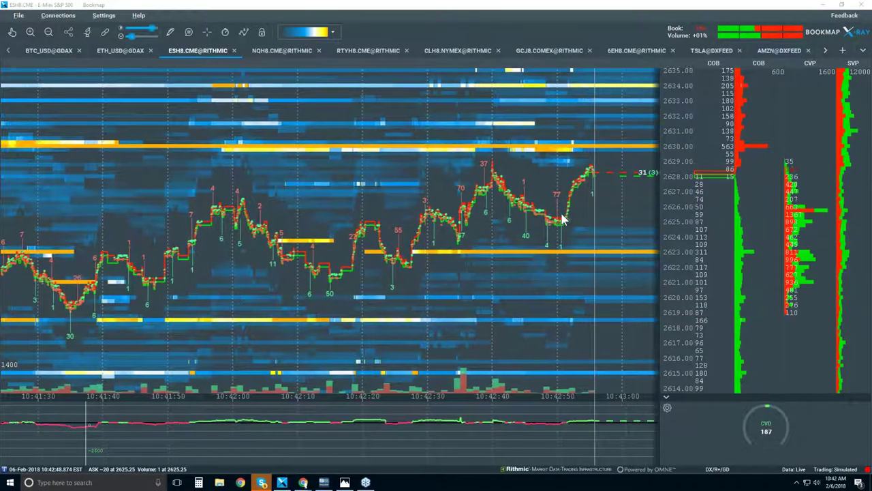
scroll(534, 234, "down", 1)
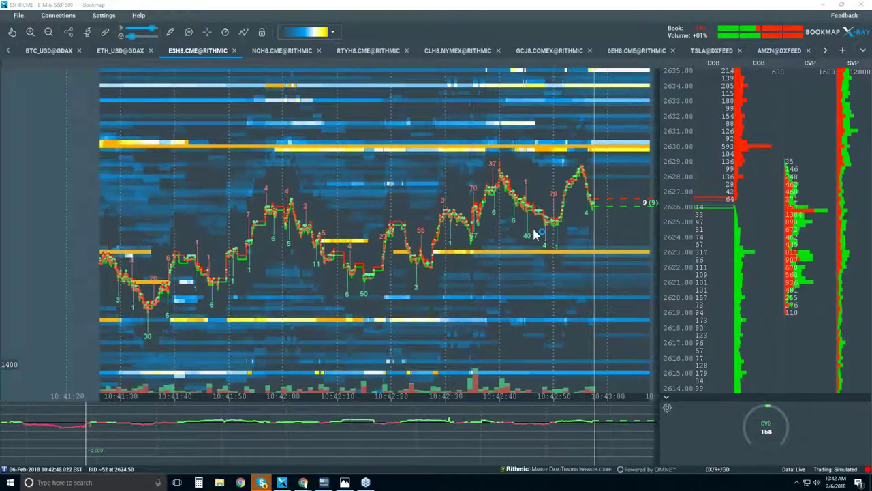
scroll(535, 234, "down", 1)
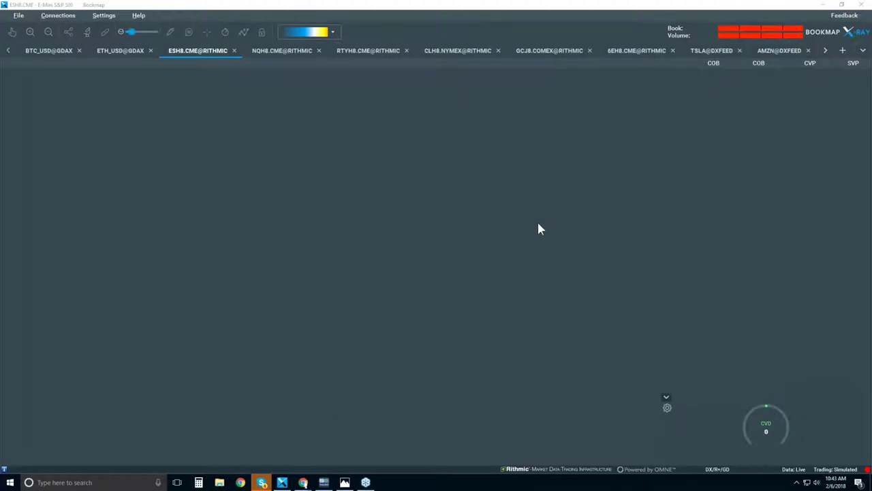
Step: Zoom the time axis out to a three-minute window, 10:41:30 to 10:44:30
scroll(537, 223, "down", 2)
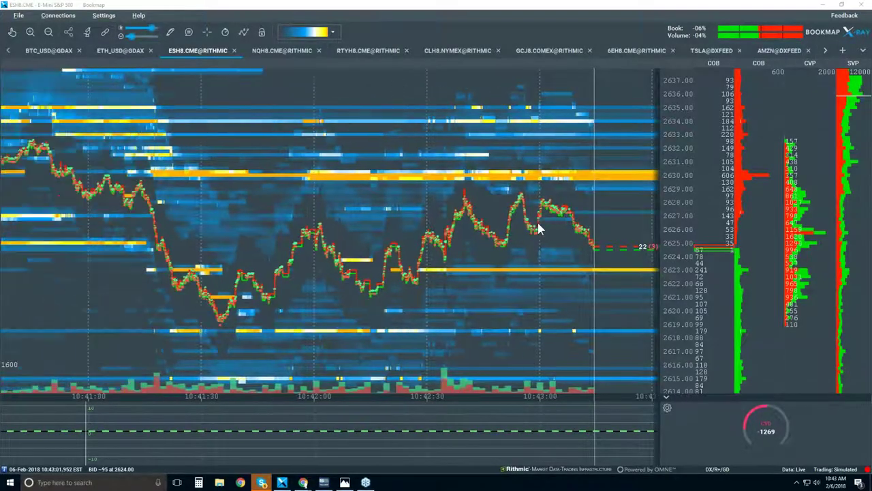
scroll(538, 228, "down", 2)
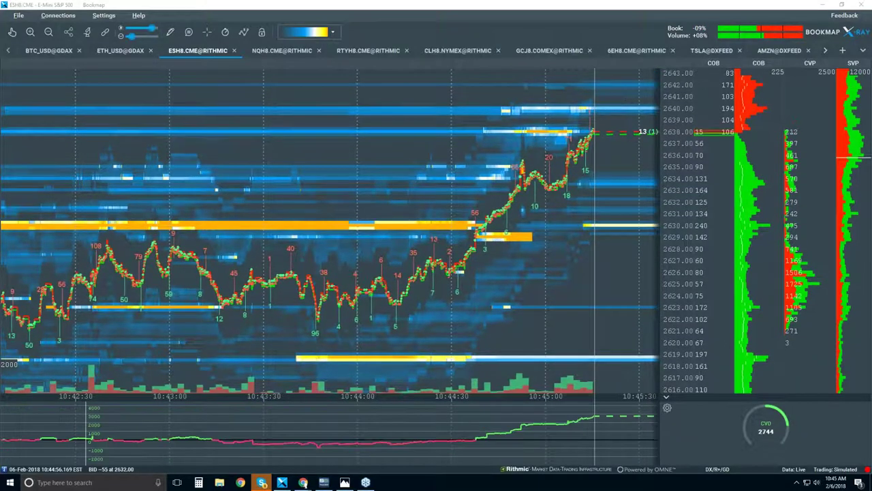
Step: Zoom the time axis out until the full climb from 2630 to 2644 is visible
scroll(505, 242, "down", 2)
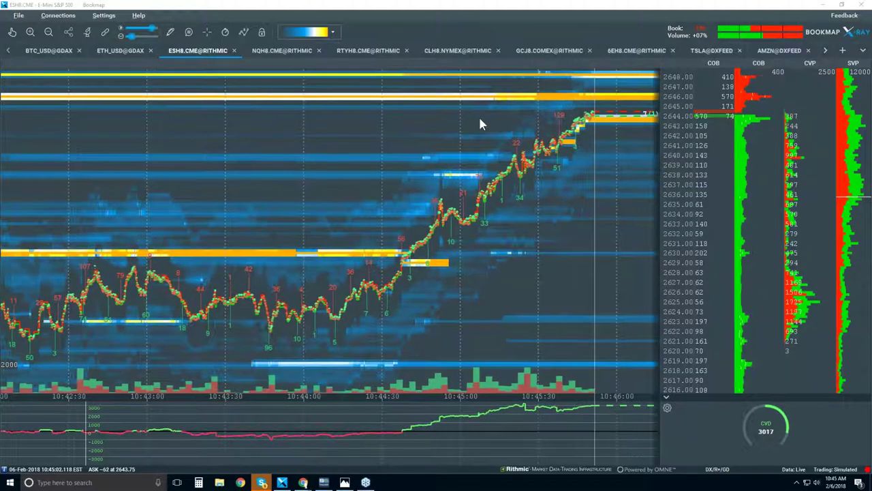
Step: Zoom the time axis far out, shrinking the price history into a narrow band
scroll(480, 120, "down", 1)
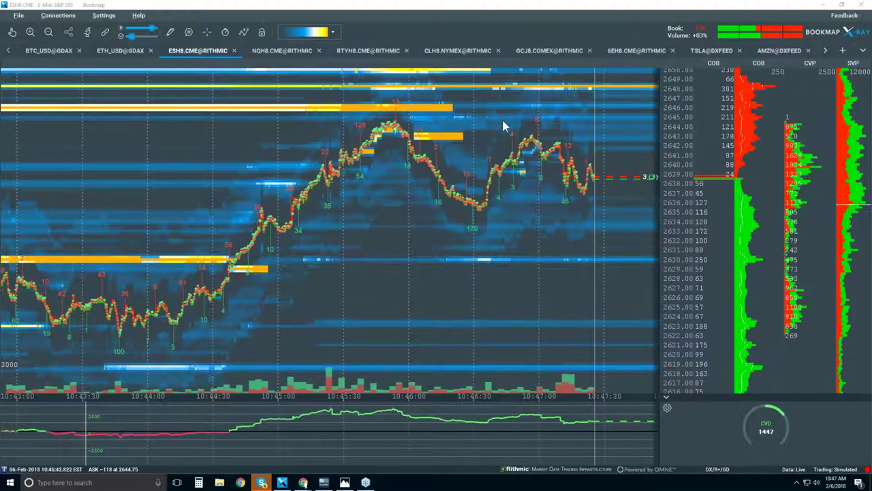
scroll(503, 127, "down", 3)
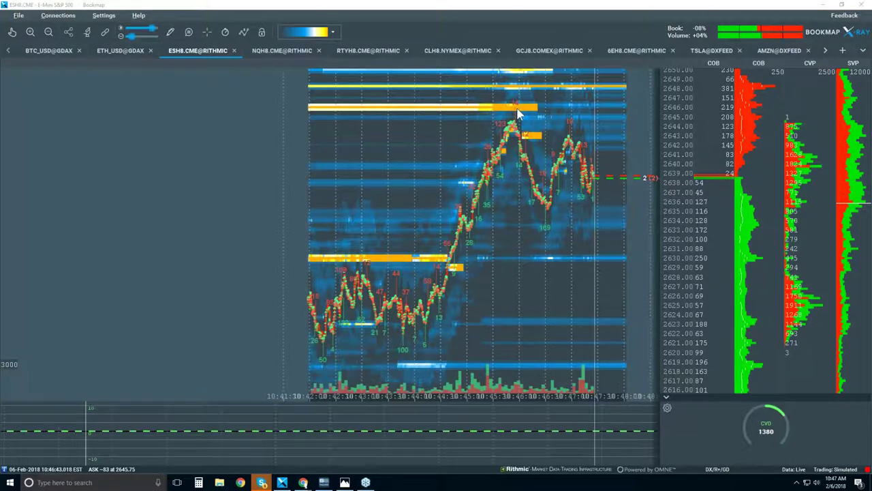
Step: Zoom the time axis out to show trading back to 10:36 and the 2617 low
scroll(518, 115, "down", 3)
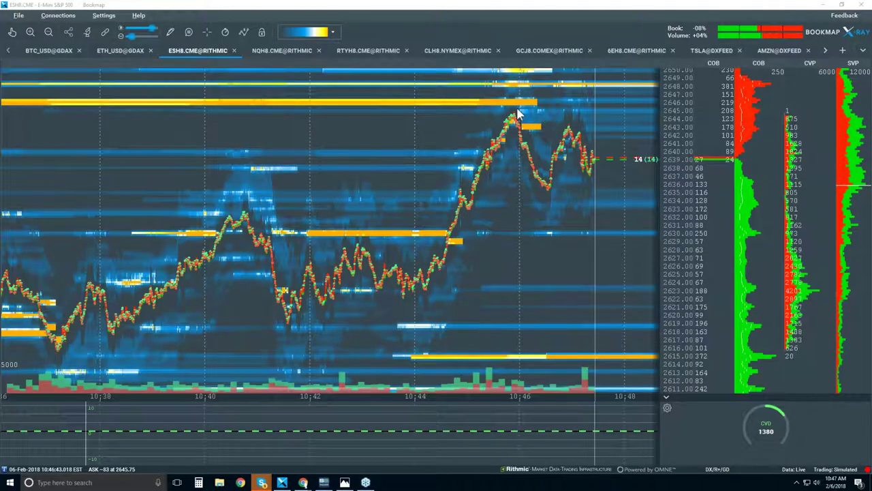
scroll(517, 114, "down", 3)
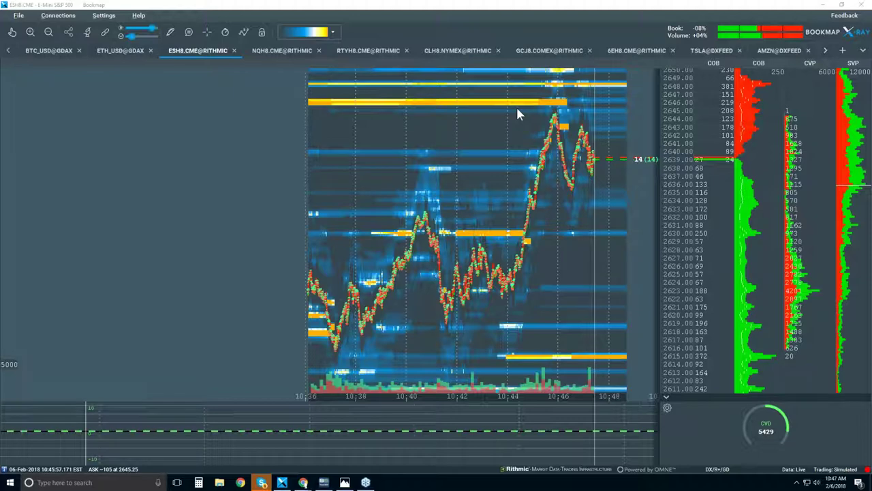
scroll(518, 114, "down", 1)
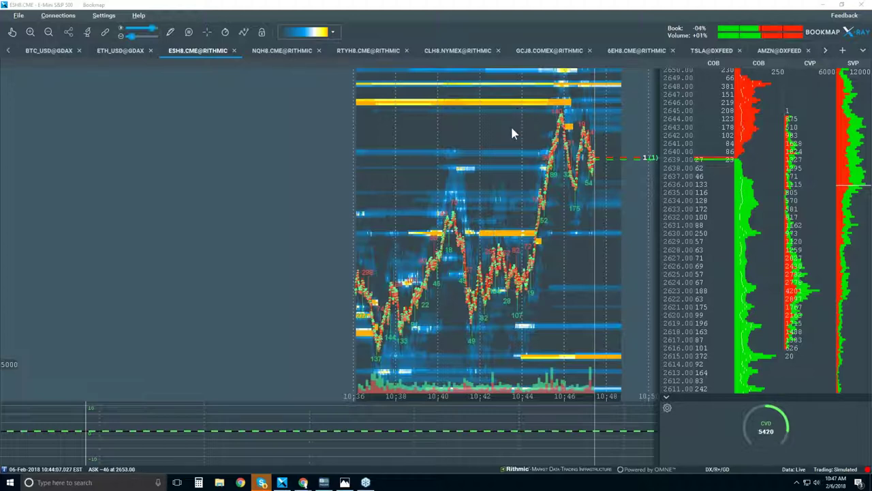
Step: Zoom the time axis out to a 10:25–10:50 range with the cumulative volume line below
scroll(504, 129, "down", 3)
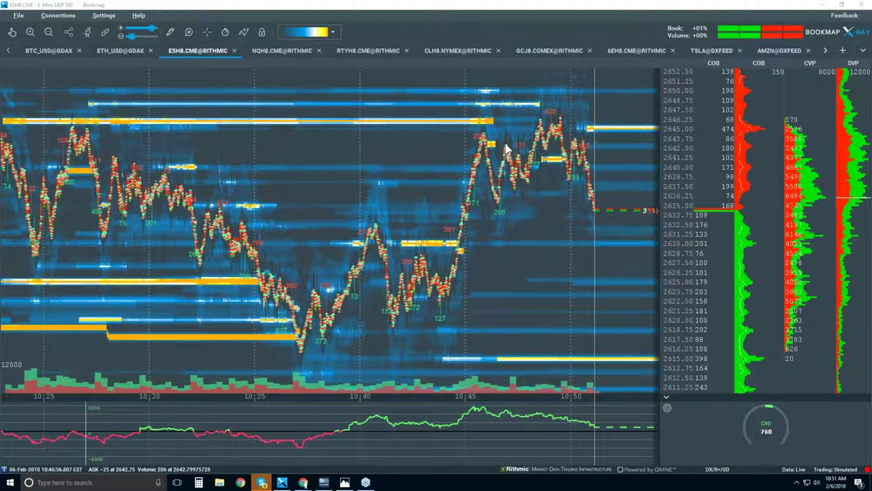
Step: Zoom the time axis out so history back to 10:20 appears on the left
scroll(505, 148, "down", 2)
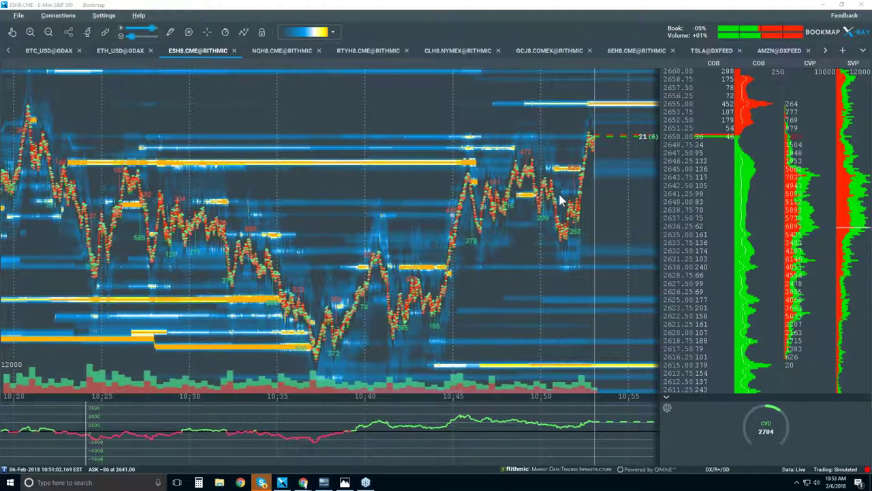
scroll(558, 195, "down", 1)
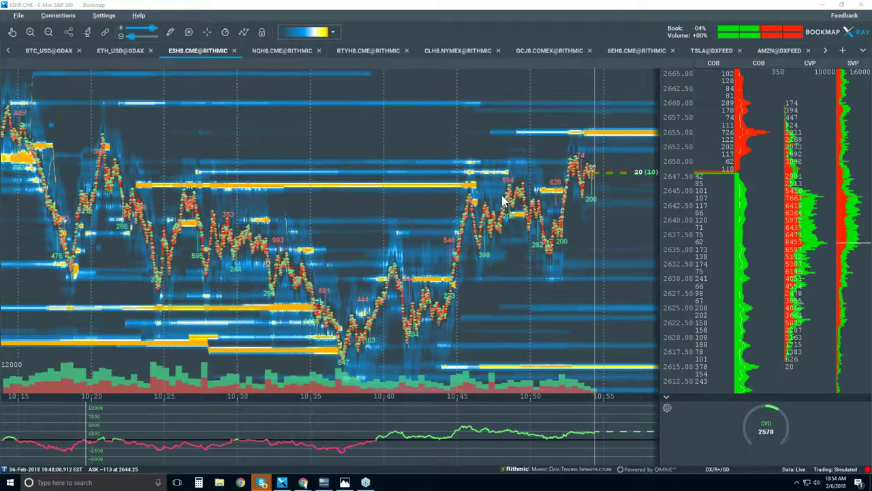
Step: Narrow the time axis from 10:10–10:55 down to about 10:35–10:55
scroll(93, 231, "down", 2)
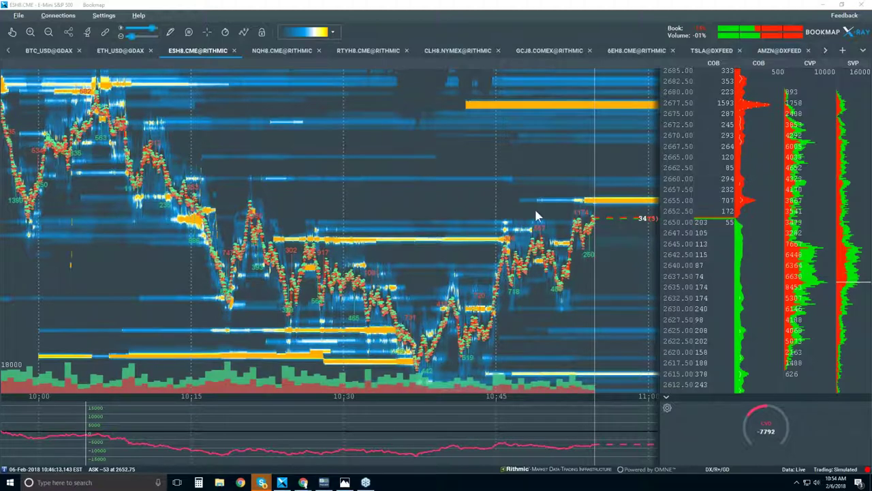
scroll(557, 191, "up", 2)
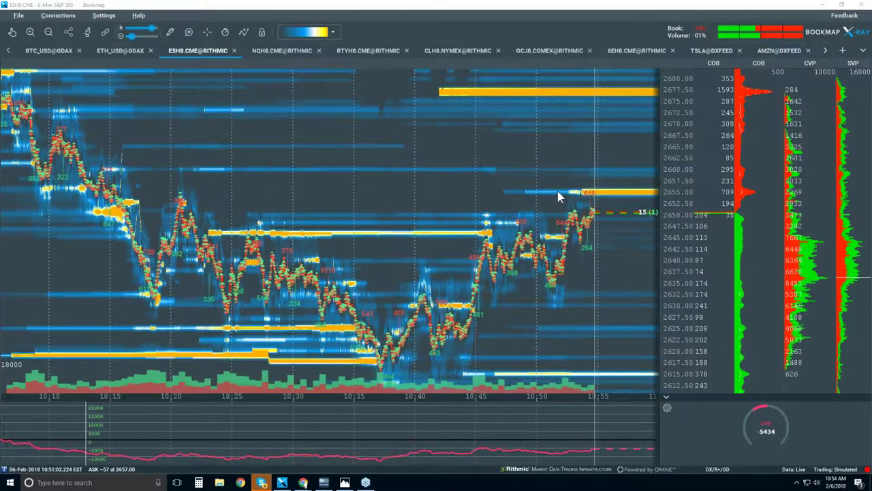
scroll(557, 193, "up", 1)
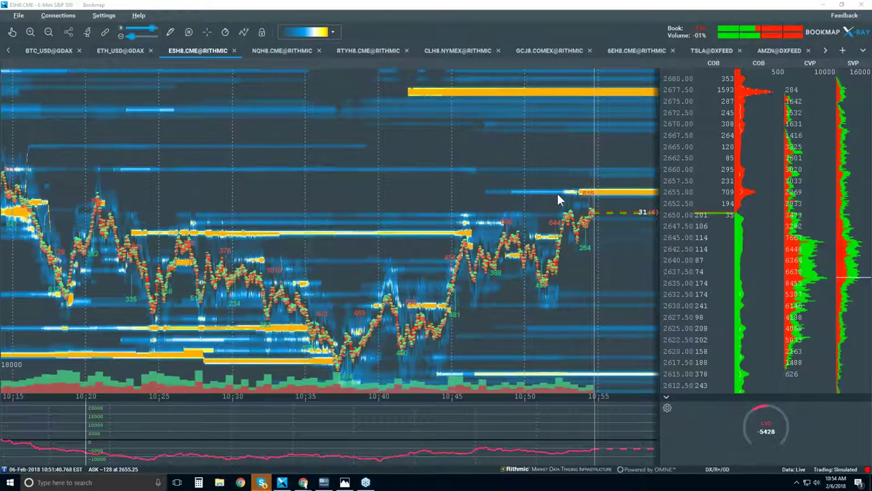
scroll(557, 197, "up", 2)
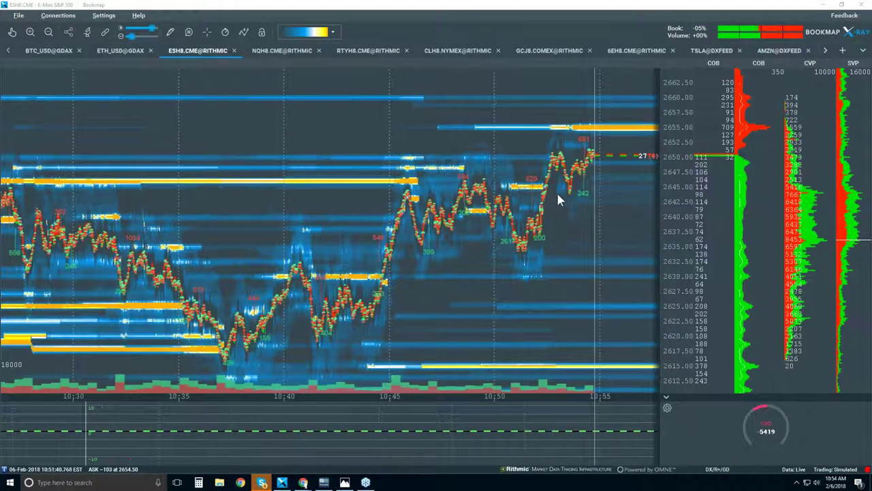
scroll(555, 191, "up", 1)
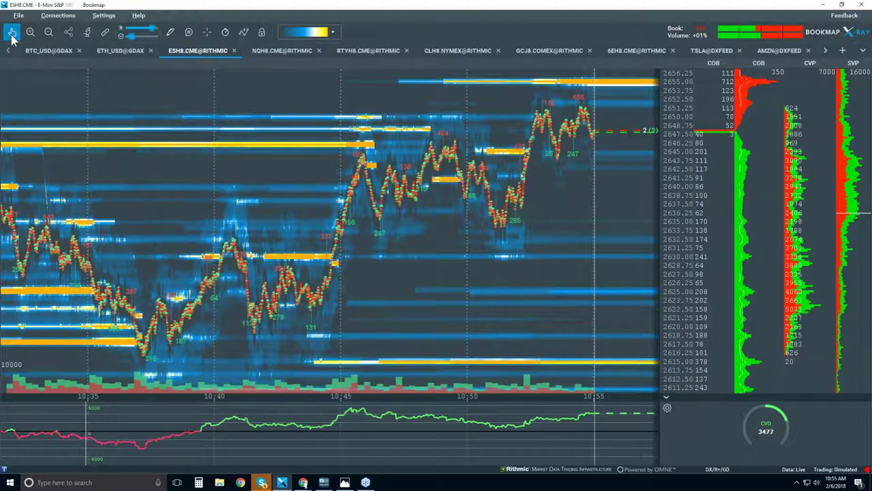
Step: Pan back to 10:33 and zoom in on the diagonal order trail sliding toward 2635
scroll(39, 217, "up", 4)
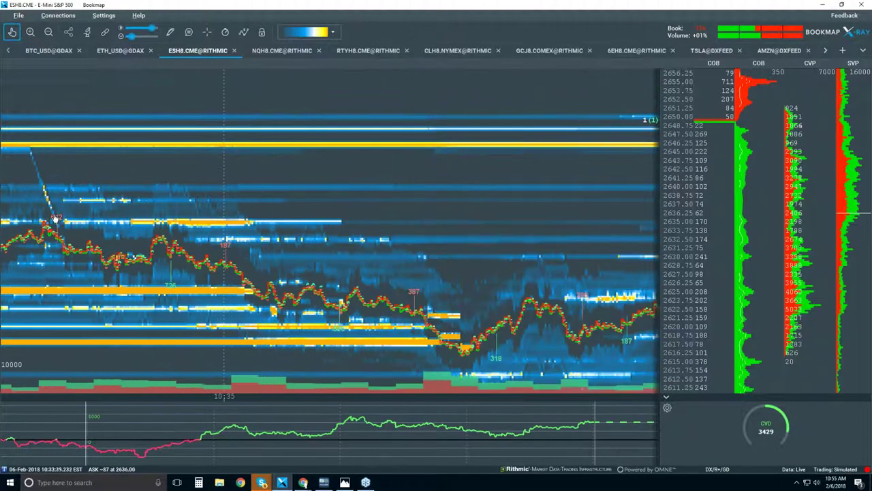
left_click_drag(57, 222, 453, 246)
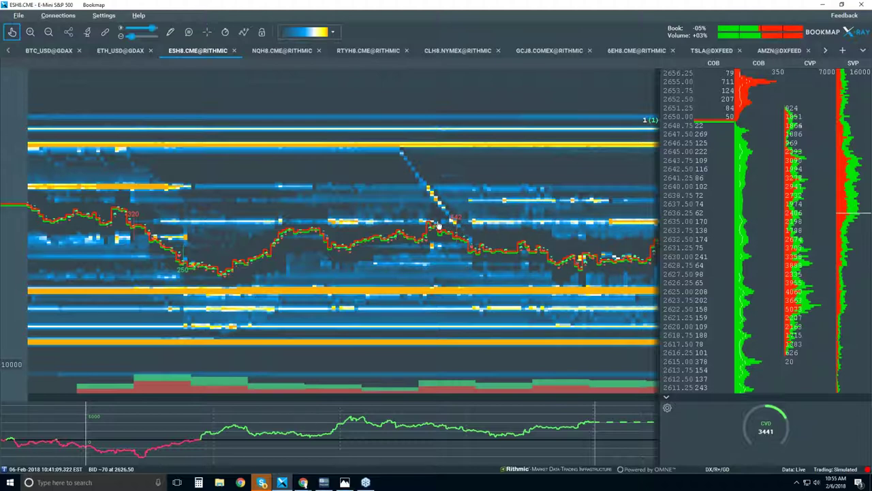
scroll(438, 224, "up", 3)
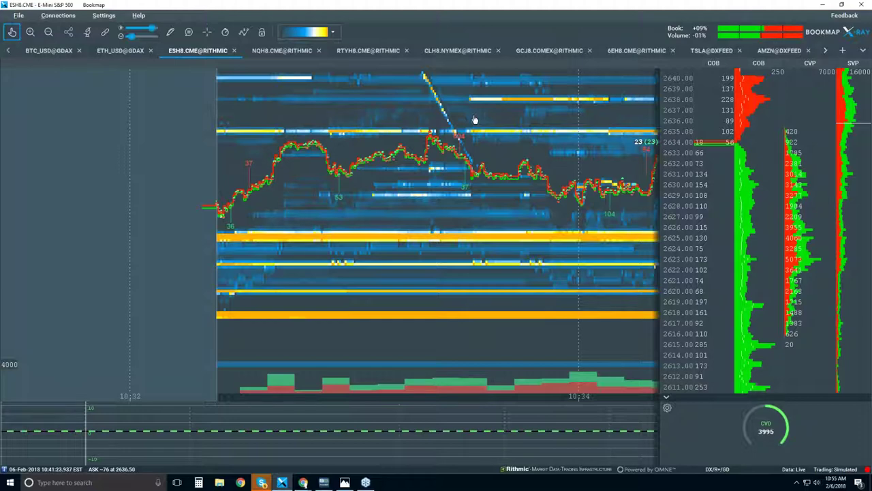
scroll(475, 120, "up", 2)
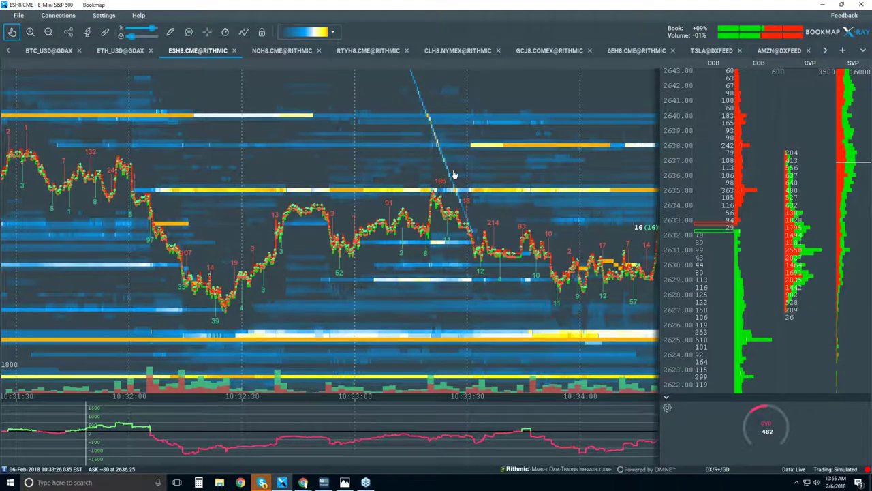
scroll(454, 174, "up", 2)
scroll(454, 175, "up", 1)
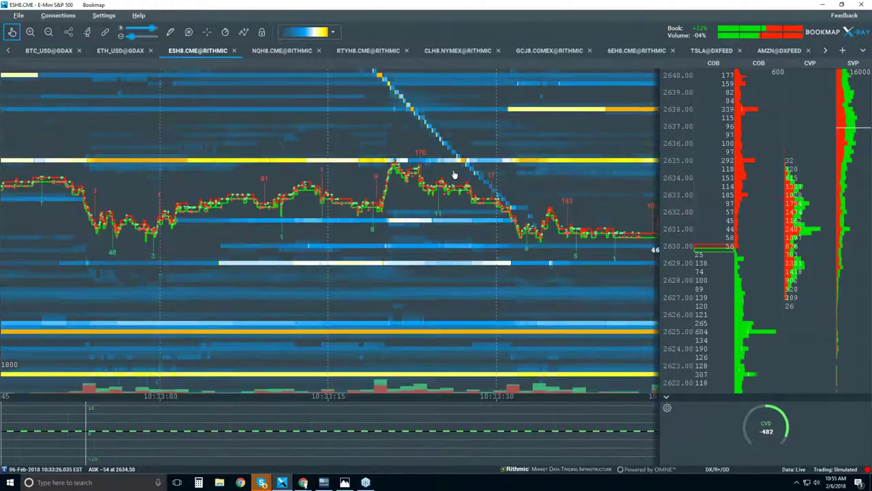
Step: Compress the price axis to about 2616–2649, exposing the diagonal order trail from 2645 toward 2635
scroll(454, 174, "up", 1)
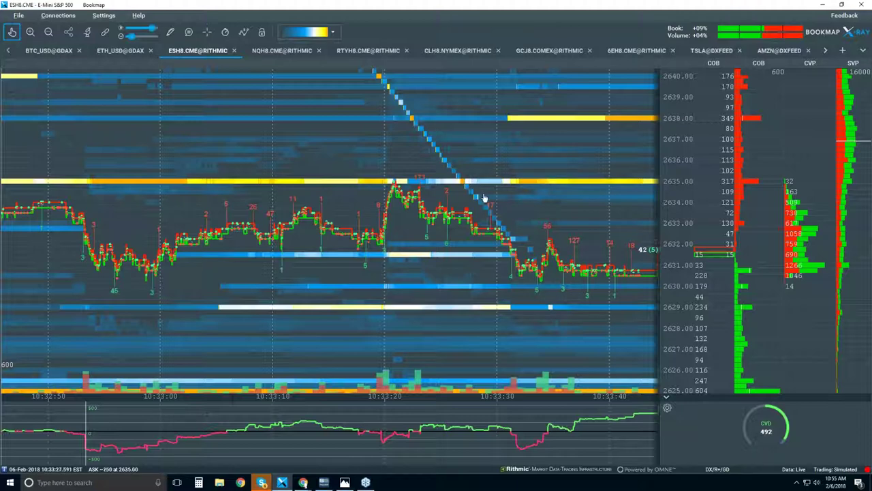
scroll(673, 165, "down", 3)
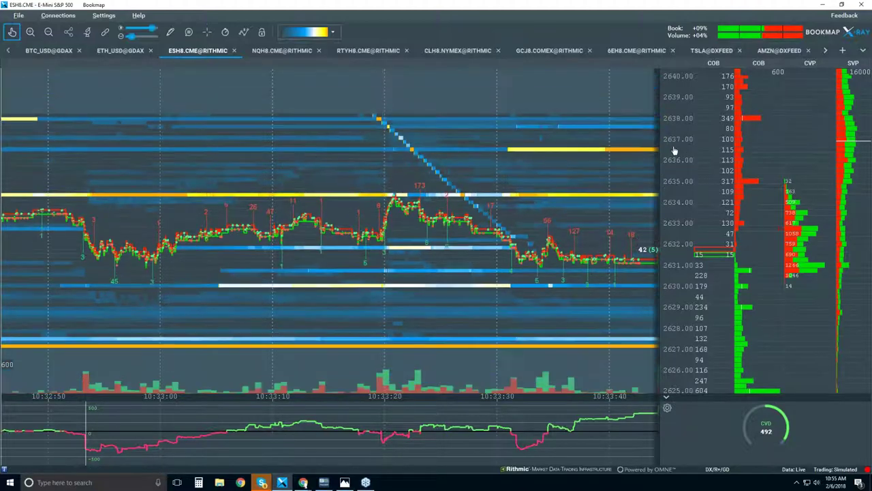
scroll(673, 165, "down", 2)
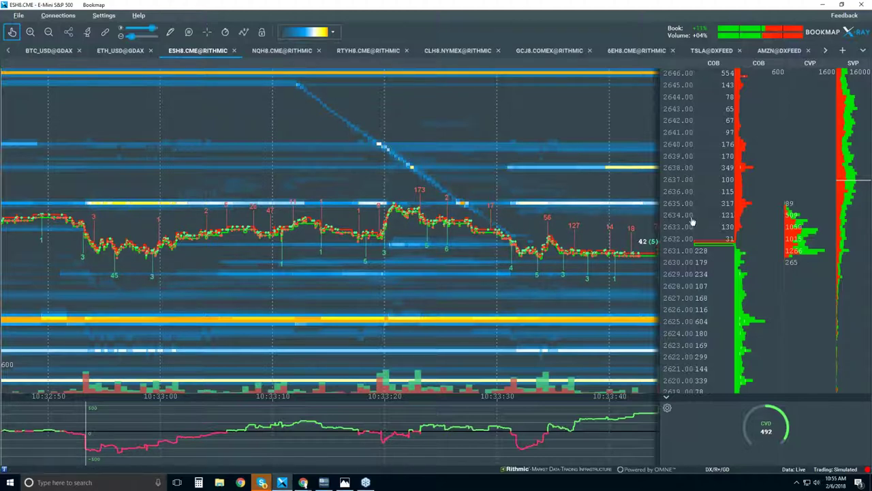
left_click_drag(665, 216, 678, 166)
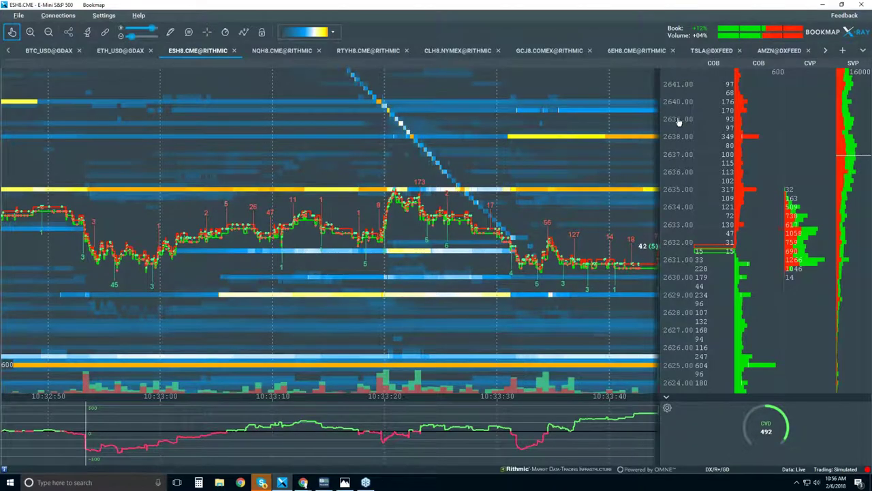
left_click_drag(679, 123, 679, 146)
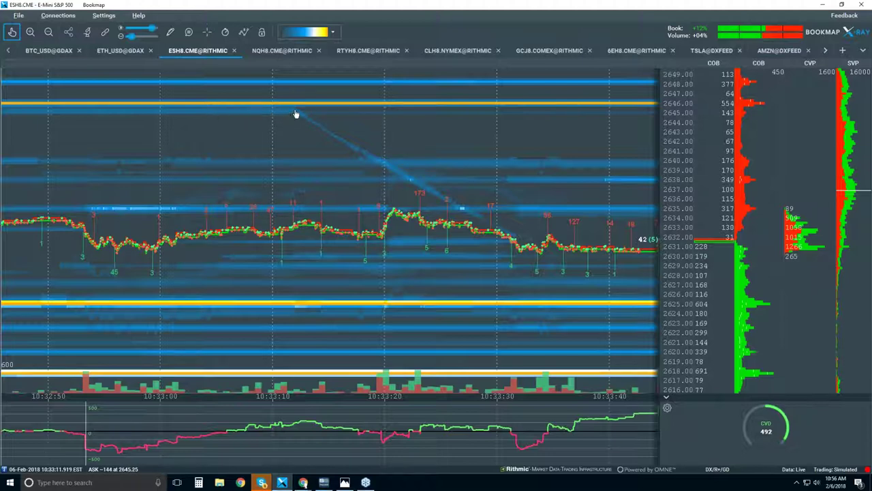
Step: Zoom the time axis in to about 10:33:10.5–10:33:13, with price near 2633
scroll(423, 143, "up", 4)
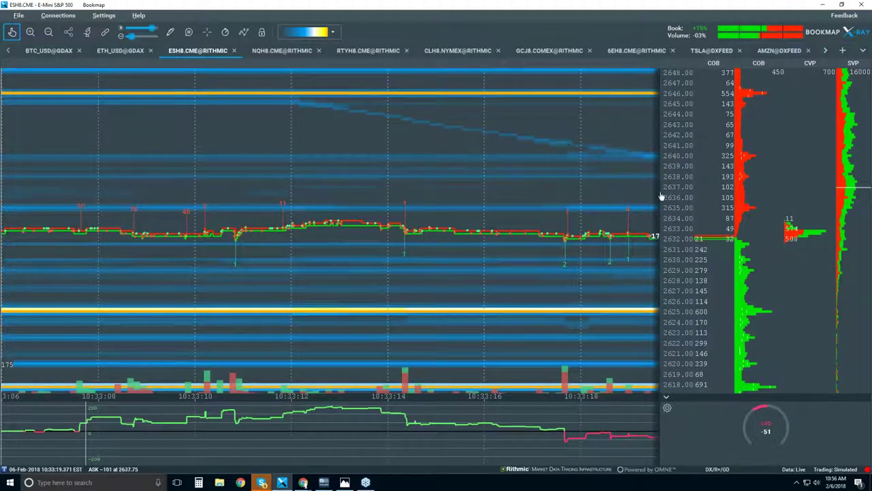
scroll(303, 91, "up", 2)
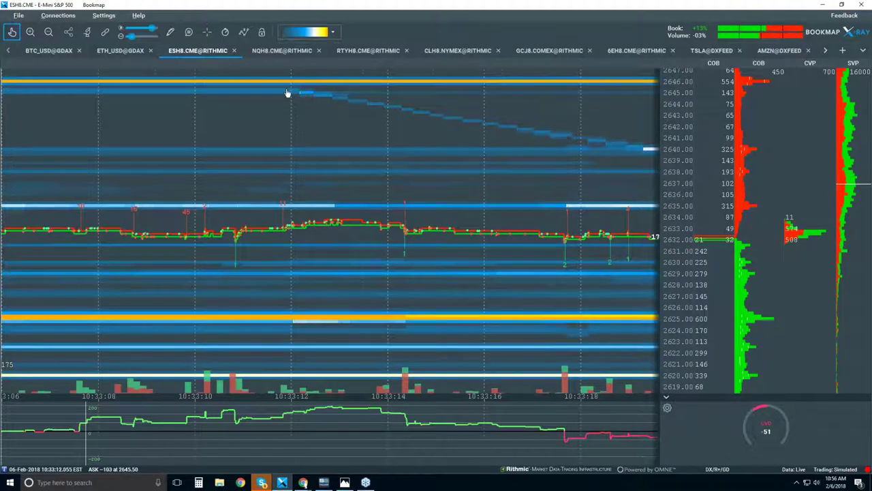
scroll(320, 92, "up", 2)
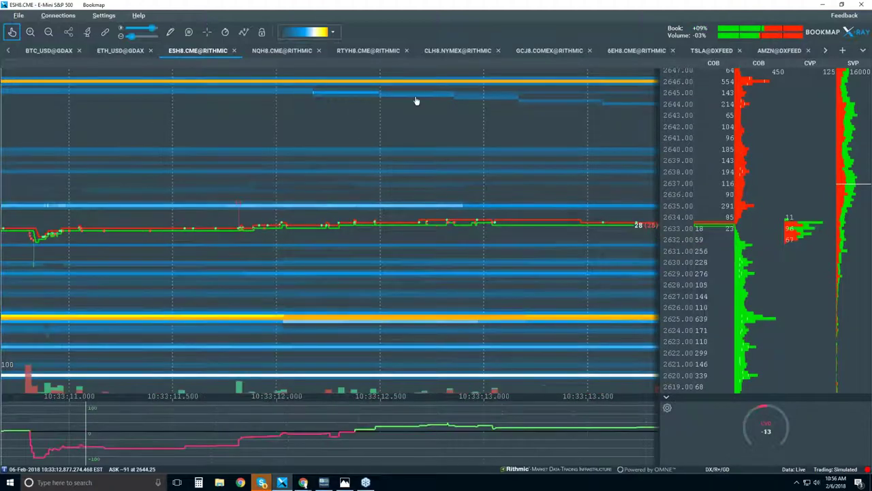
scroll(477, 124, "up", 1)
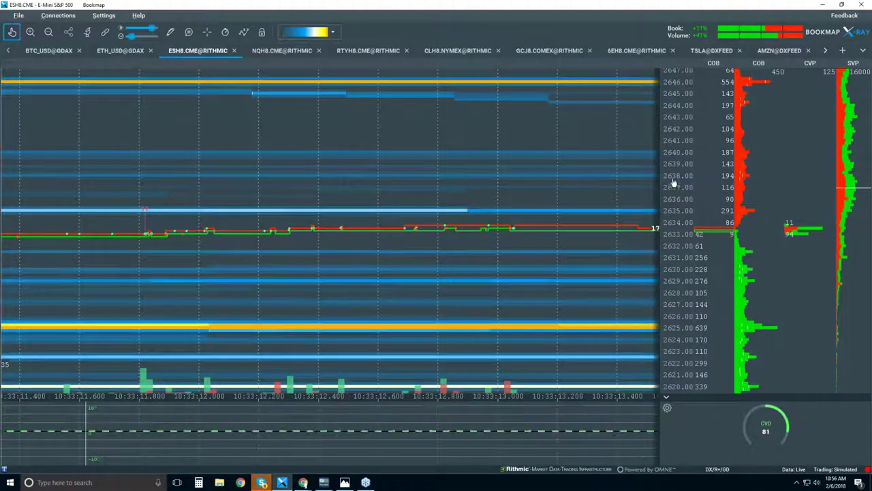
scroll(673, 181, "up", 1)
scroll(673, 178, "up", 1)
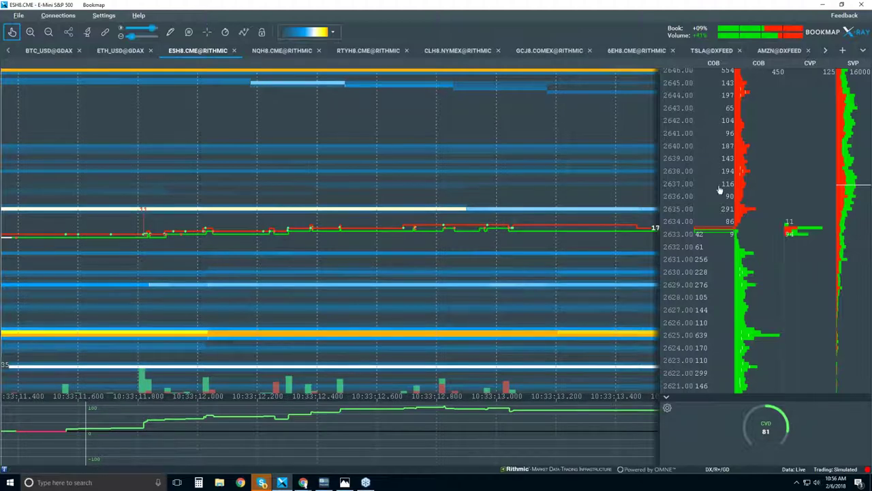
scroll(651, 171, "down", 2)
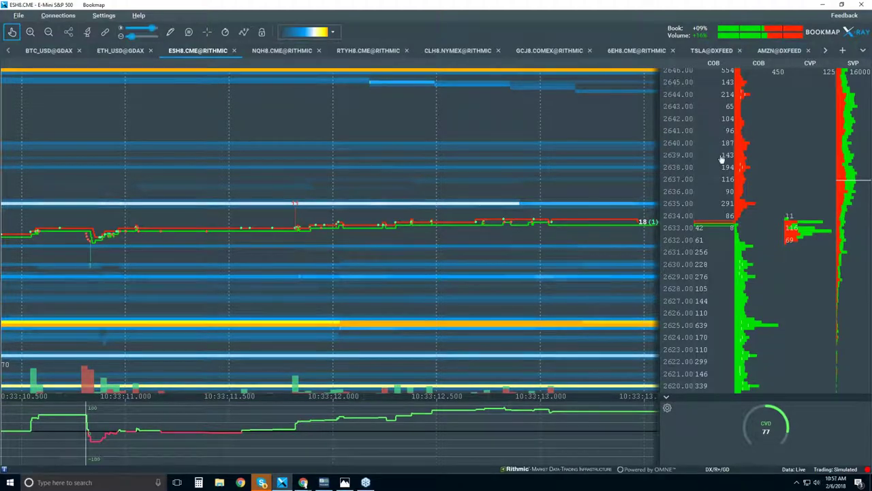
Step: Zoom into about four seconds (10:33:31–10:33:35) and a 2628–2635 price range
scroll(606, 148, "down", 5)
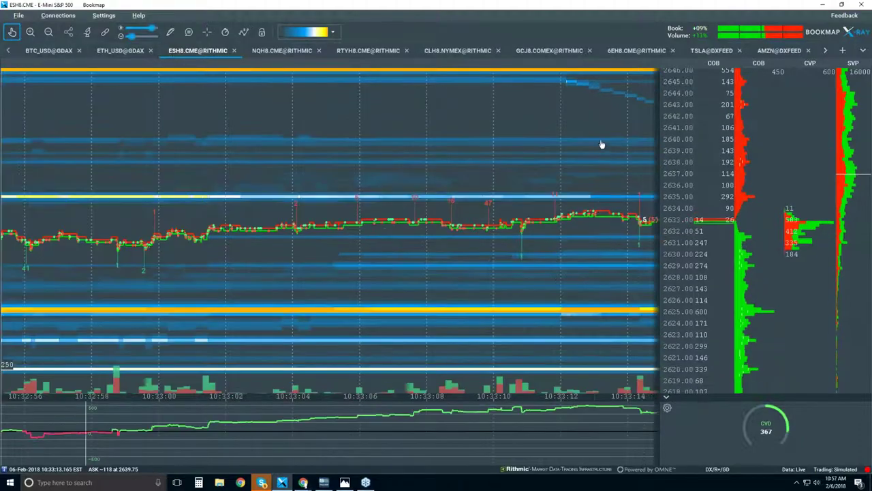
scroll(429, 150, "down", 3)
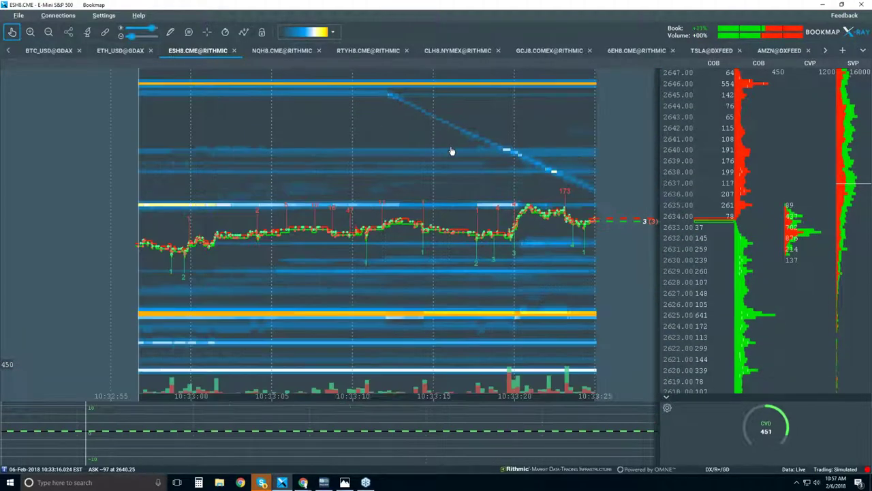
scroll(452, 150, "down", 3)
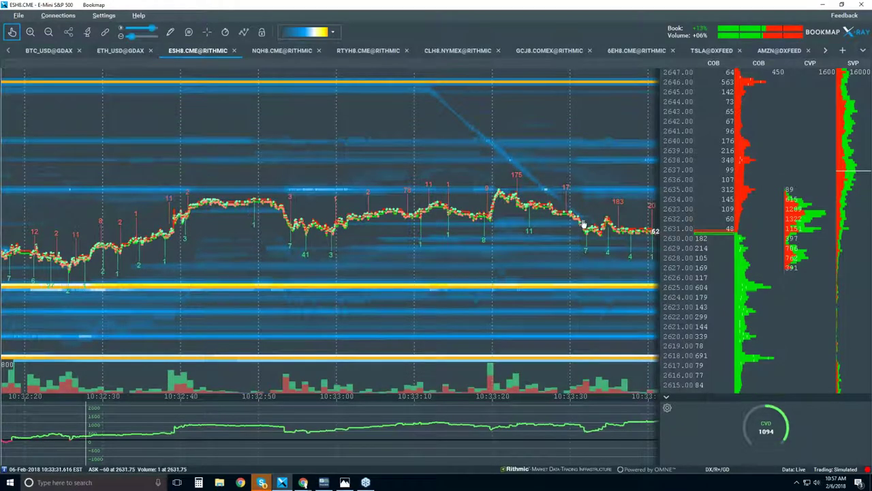
scroll(578, 203, "up", 3)
scroll(617, 200, "up", 2)
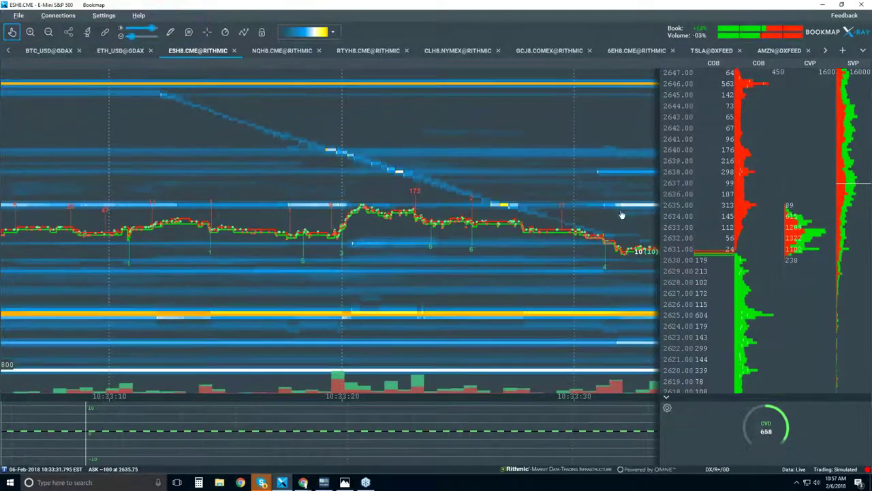
left_click_drag(616, 202, 480, 204)
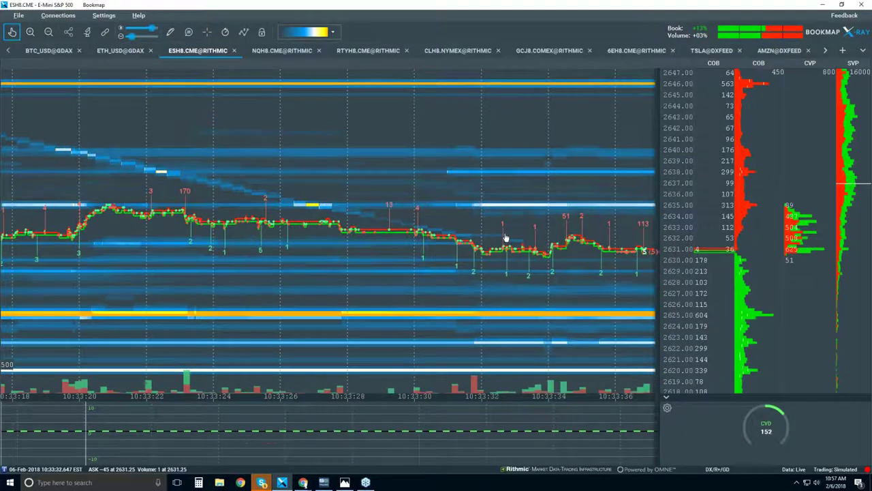
scroll(671, 192, "up", 2)
scroll(671, 192, "up", 3)
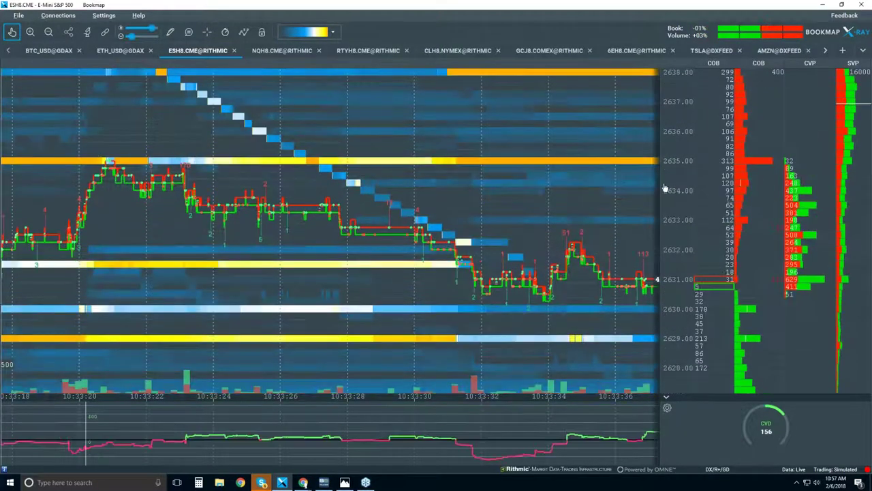
scroll(470, 246, "up", 5)
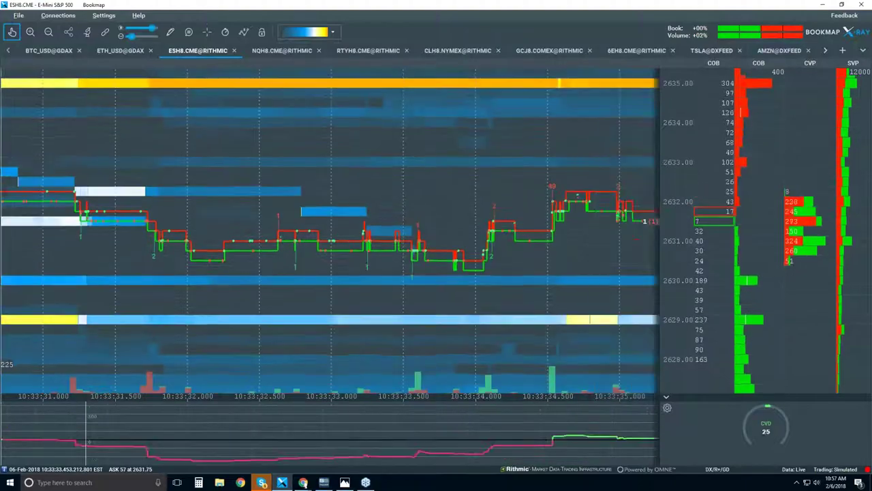
Step: Pan to higher prices and zoom out to live trading around 10:57–10:58, roughly 2637–2650
left_click_drag(113, 190, 468, 212)
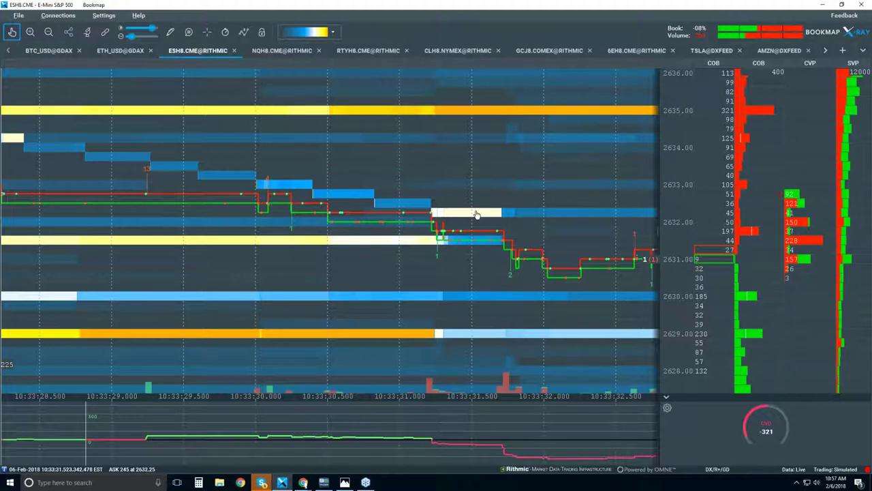
scroll(428, 183, "down", 4)
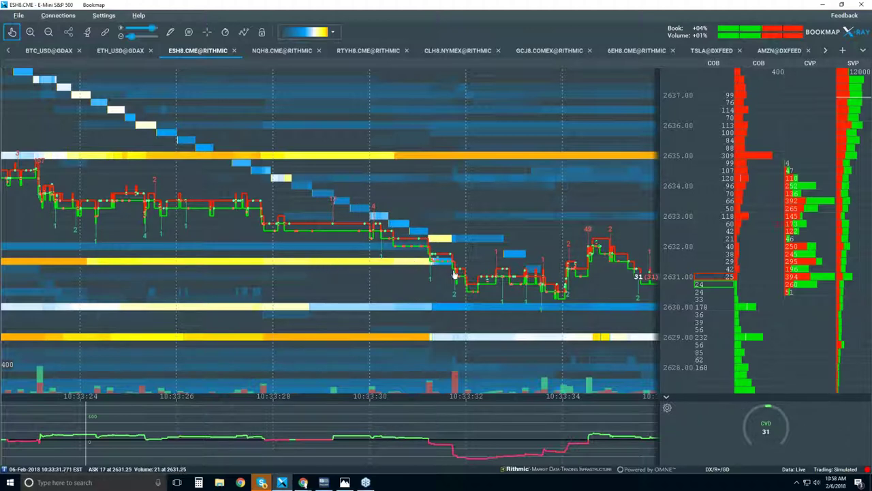
scroll(423, 248, "down", 2)
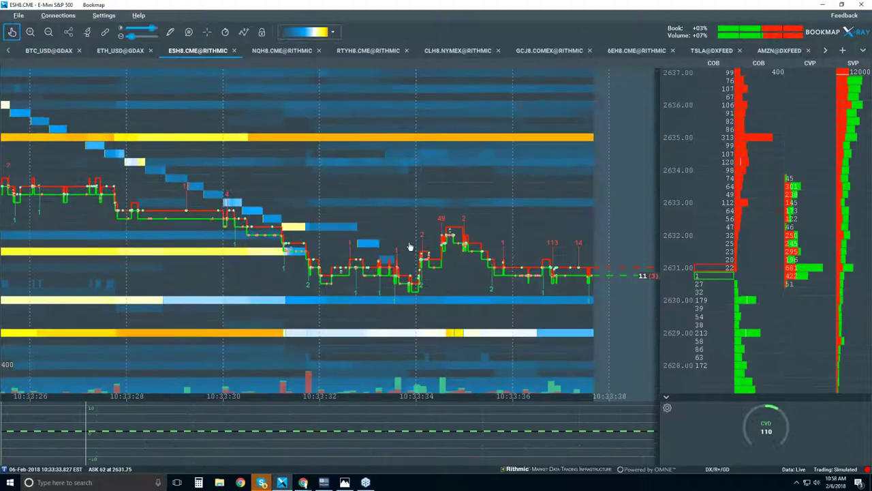
scroll(415, 199, "down", 2)
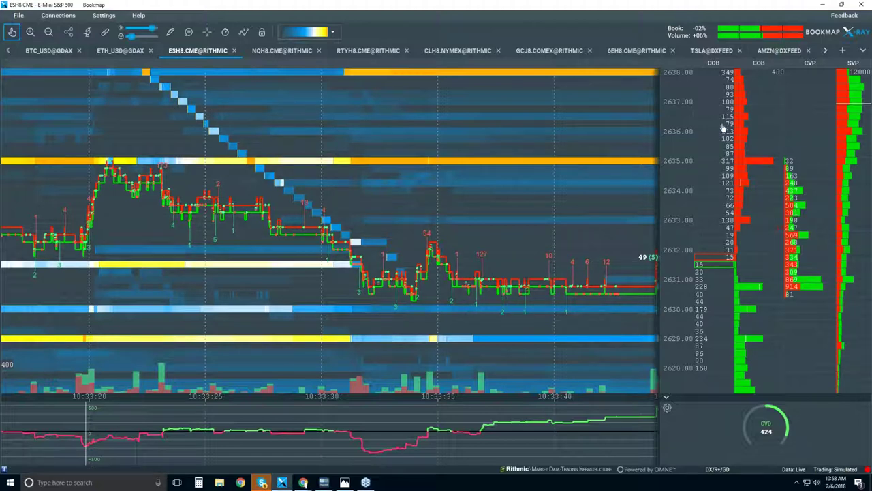
scroll(331, 153, "down", 5)
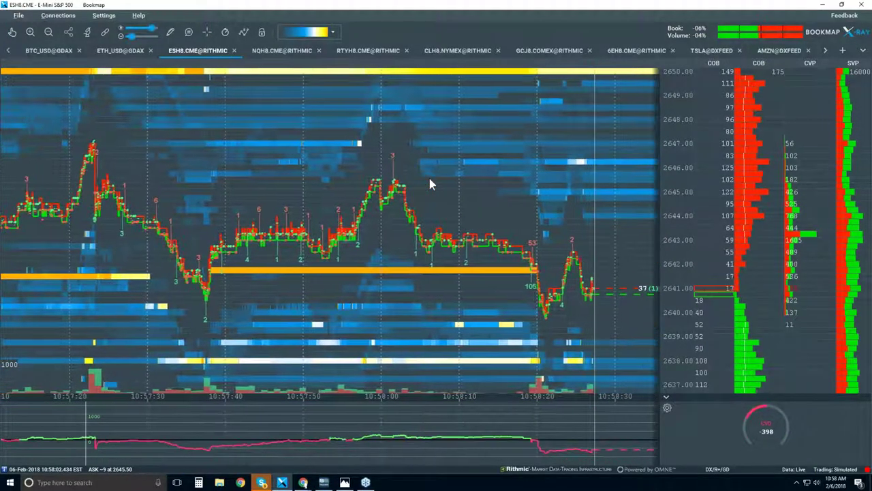
Step: With the hand tool, zoom into roughly 10:57:48.2–10:57:49.2 around price 2643
left_click(11, 32)
scroll(321, 232, "up", 2)
scroll(321, 229, "up", 4)
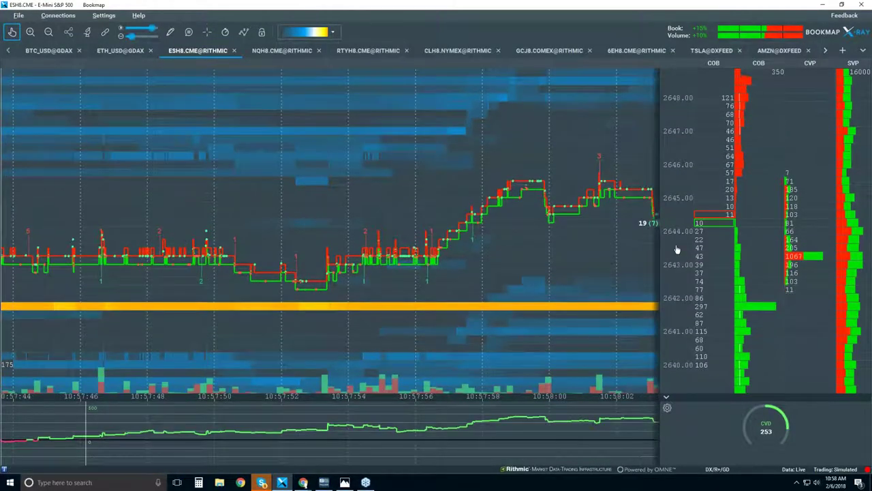
scroll(317, 219, "up", 3)
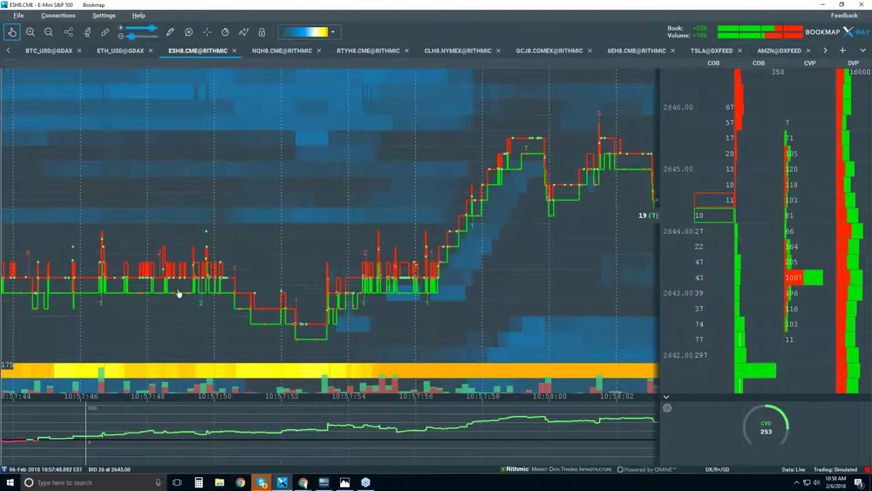
scroll(175, 292, "up", 3)
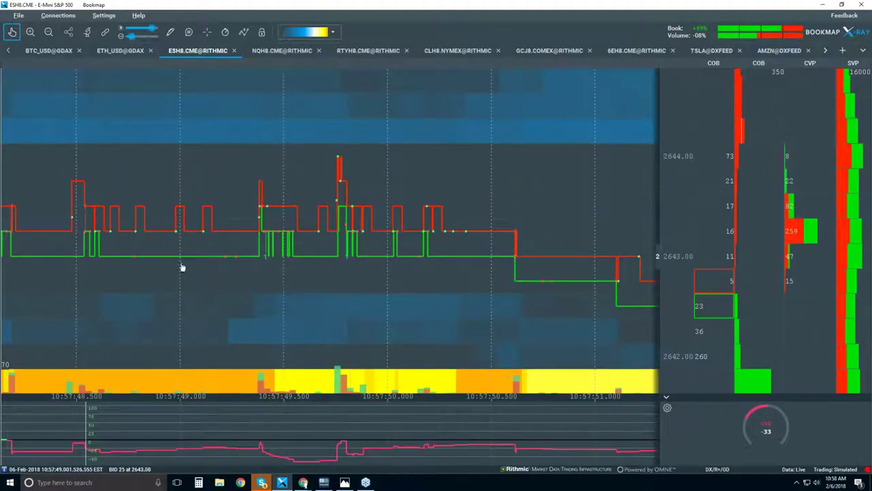
left_click_drag(181, 266, 390, 260)
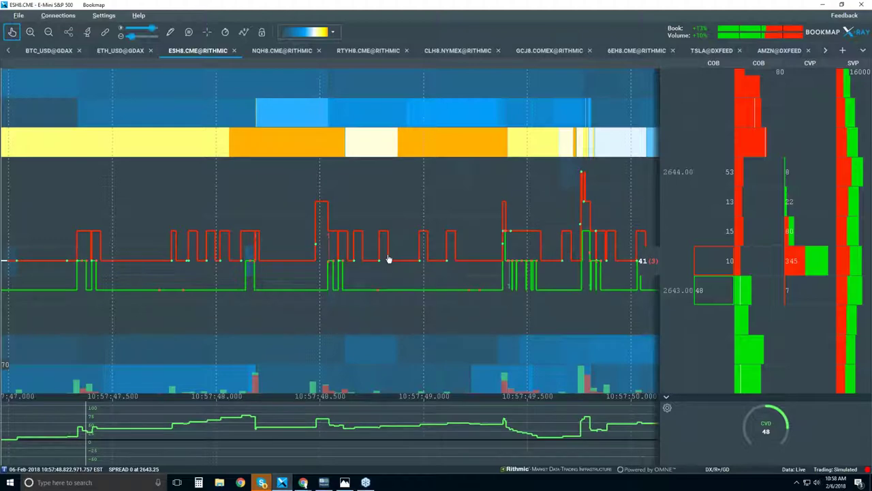
scroll(389, 259, "up", 3)
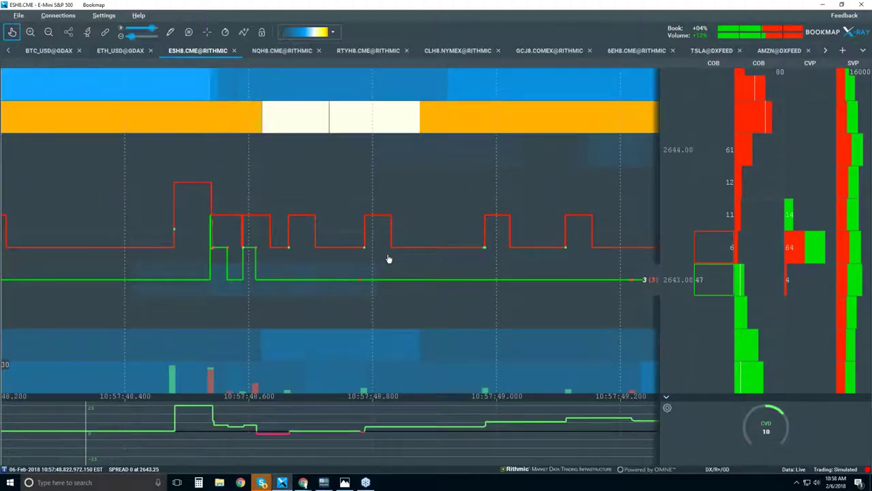
Step: Uncheck the Heatmap layer so only bid/ask lines, trade dots and volume bars show
left_click(243, 32)
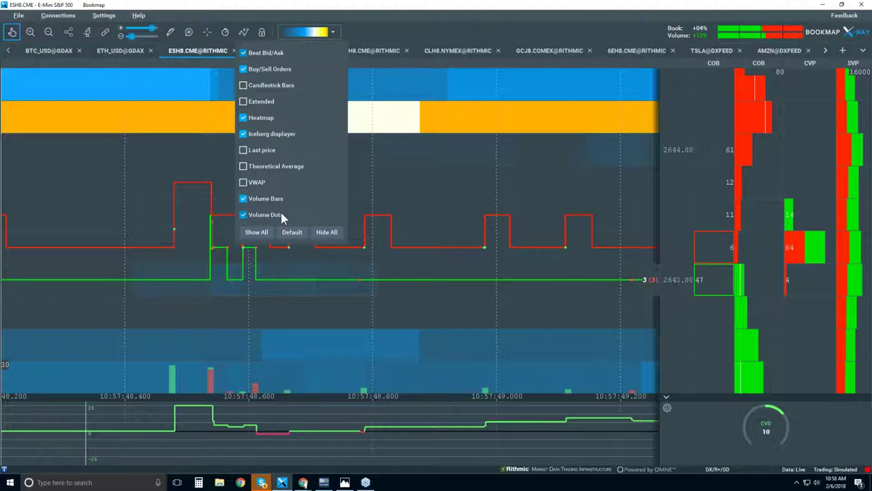
left_click(244, 118)
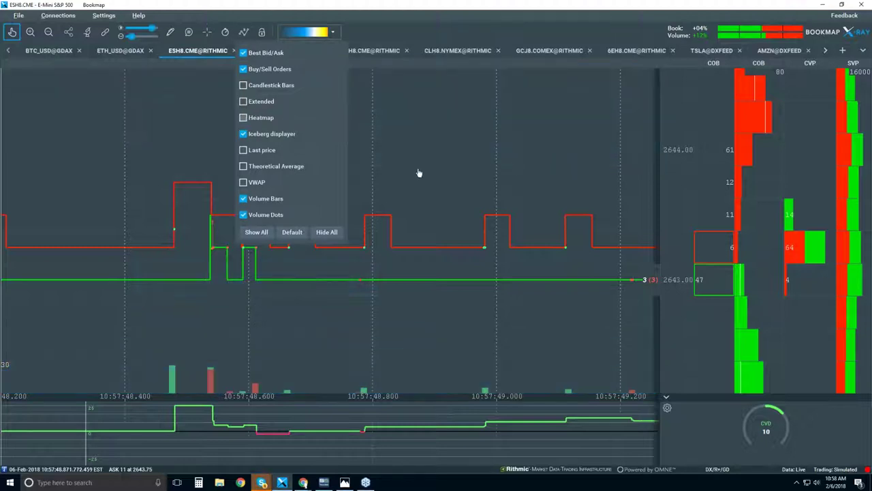
left_click(419, 172)
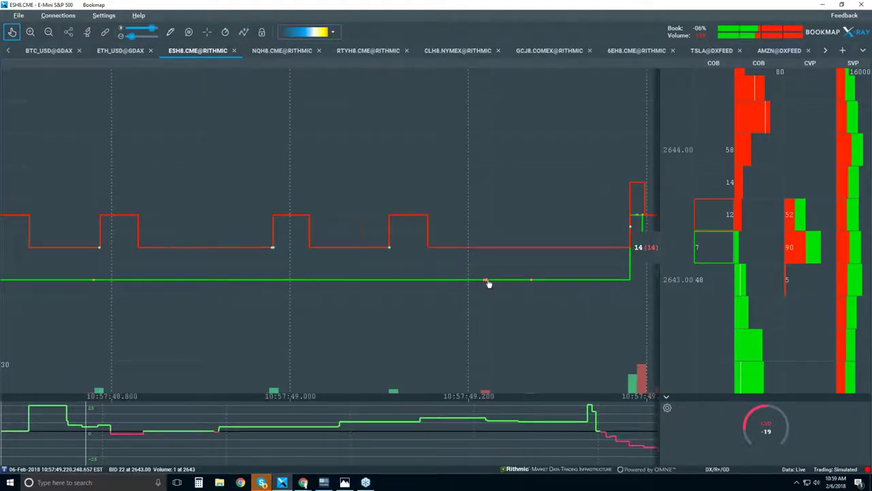
Step: Zoom the time axis out to about 10:55–10:59, showing price sliding from 2651 to 2641
scroll(488, 280, "up", 10)
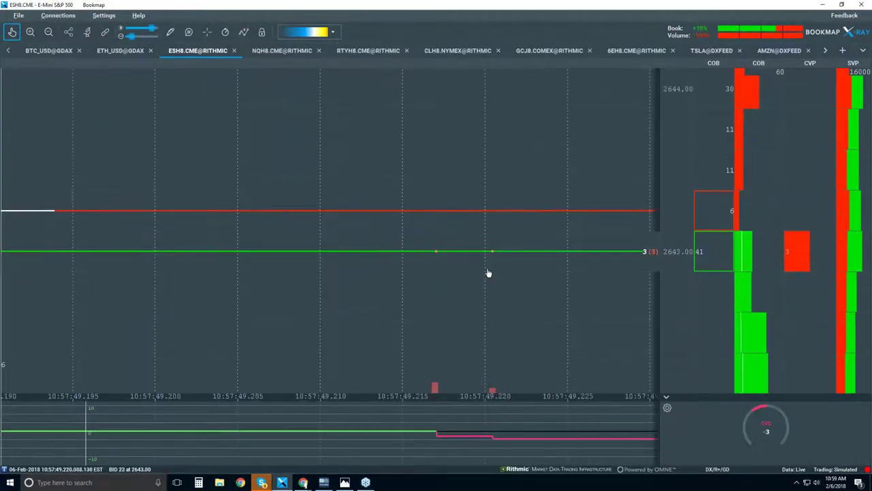
scroll(488, 272, "down", 10)
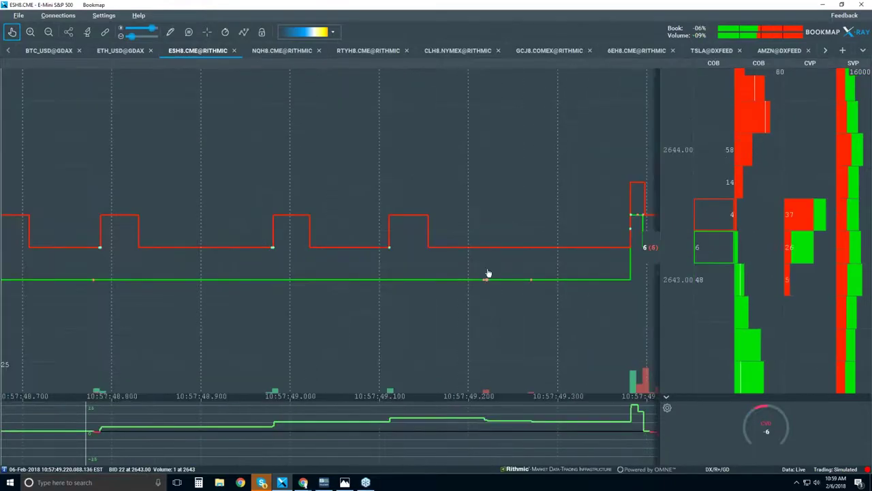
scroll(488, 272, "down", 10)
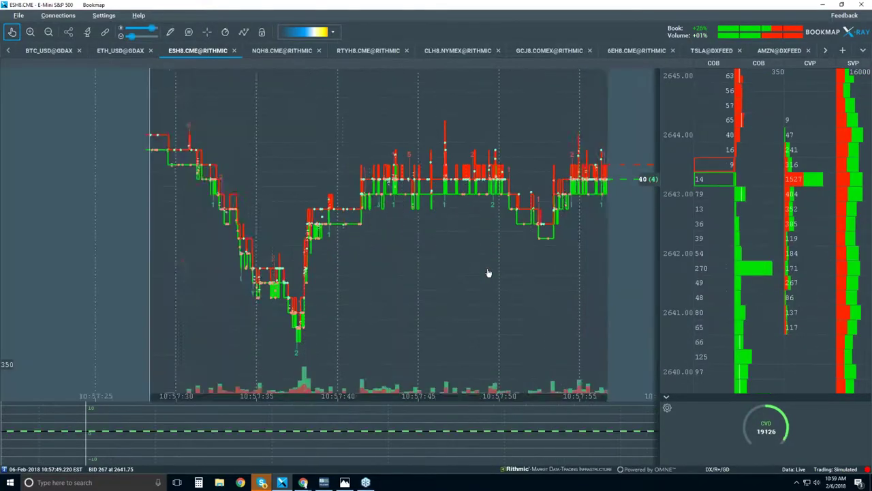
scroll(487, 273, "down", 5)
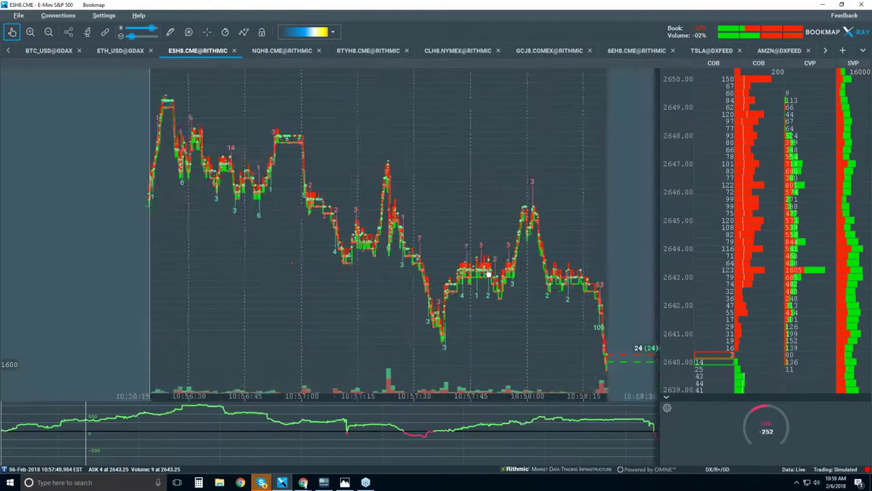
scroll(488, 272, "down", 2)
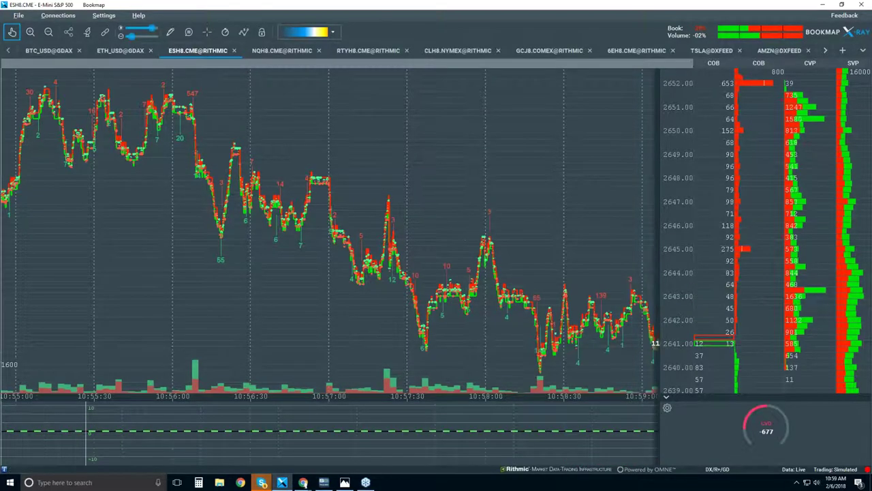
Step: Re-enable the Heatmap layer, revealing resting liquidity near 2652 and 2642
left_click(244, 33)
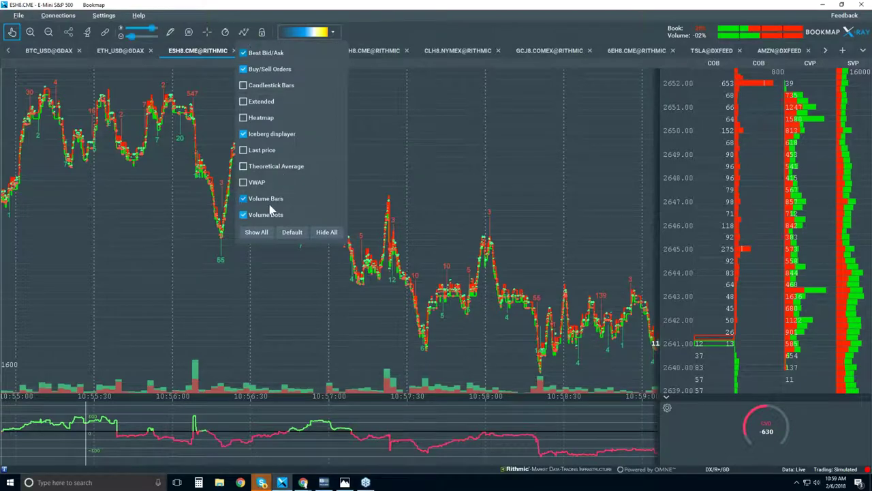
left_click(243, 117)
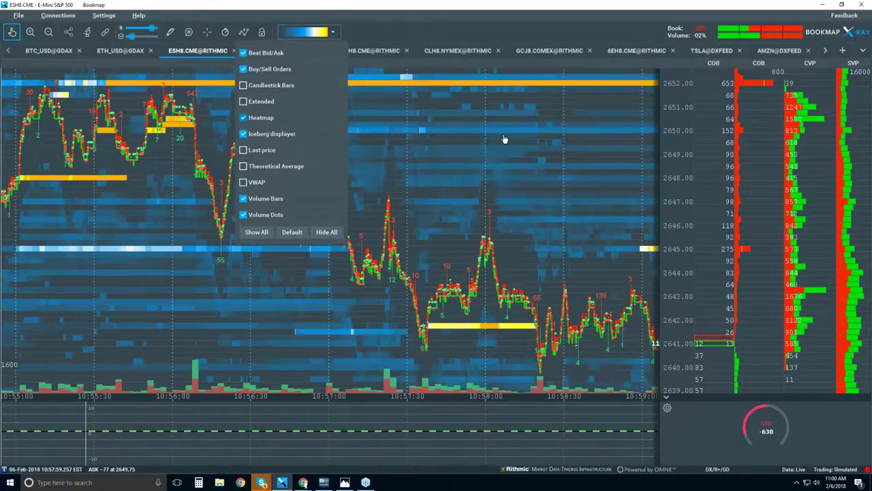
left_click(505, 139)
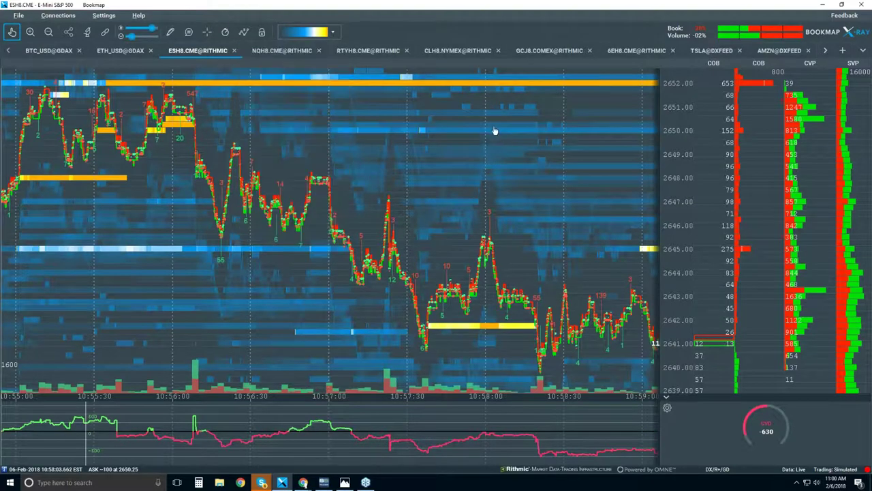